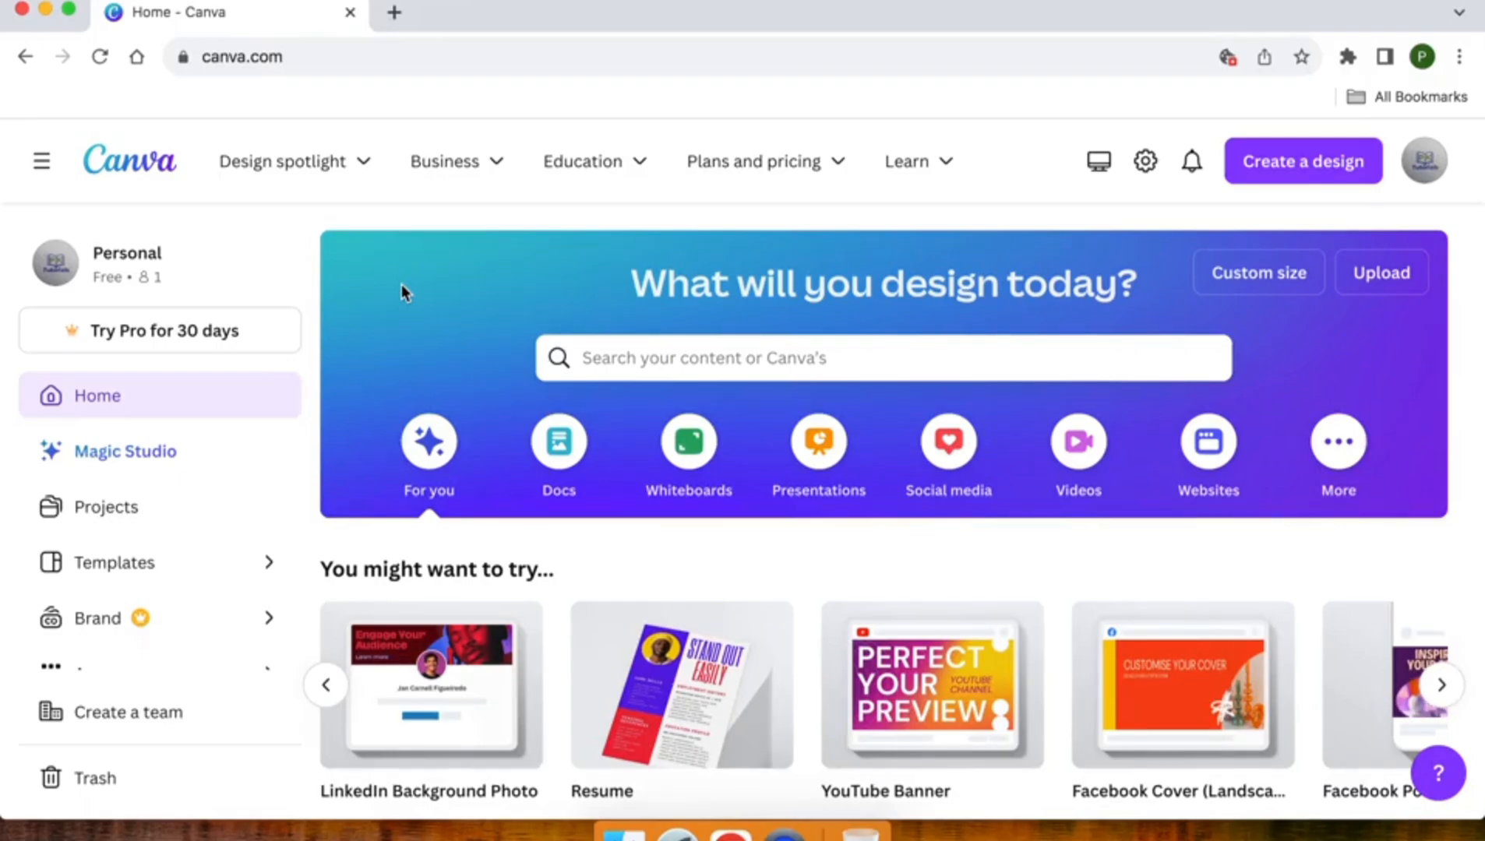
Step: Search Create a design for 'resume' and open the Resume templates gallery
{"action": "scroll", "coordinate": [401, 293], "scroll_direction": "down", "scroll_amount": 2}
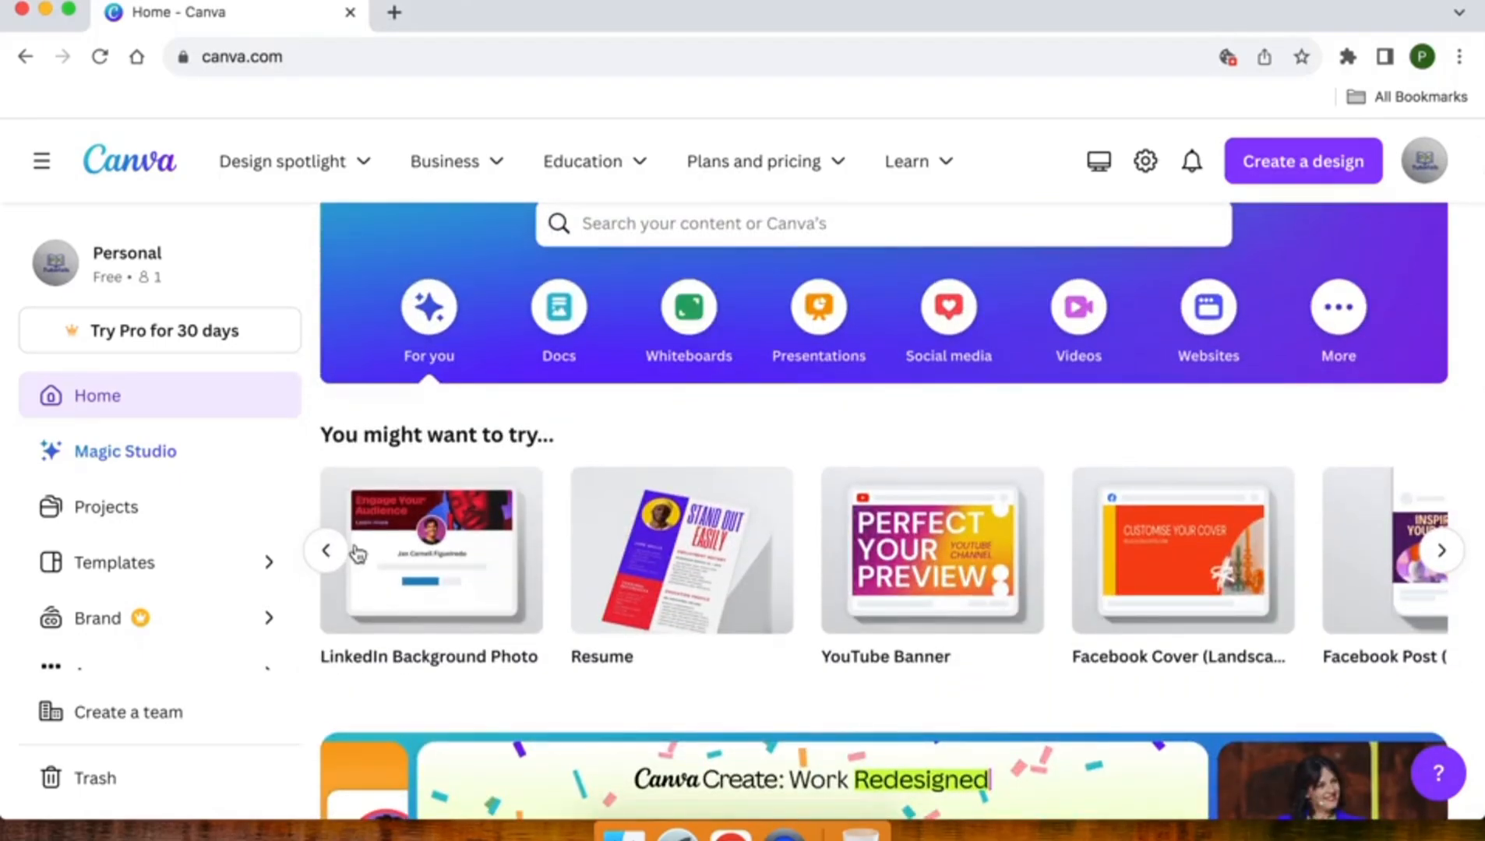
{"action": "left_click", "coordinate": [324, 550]}
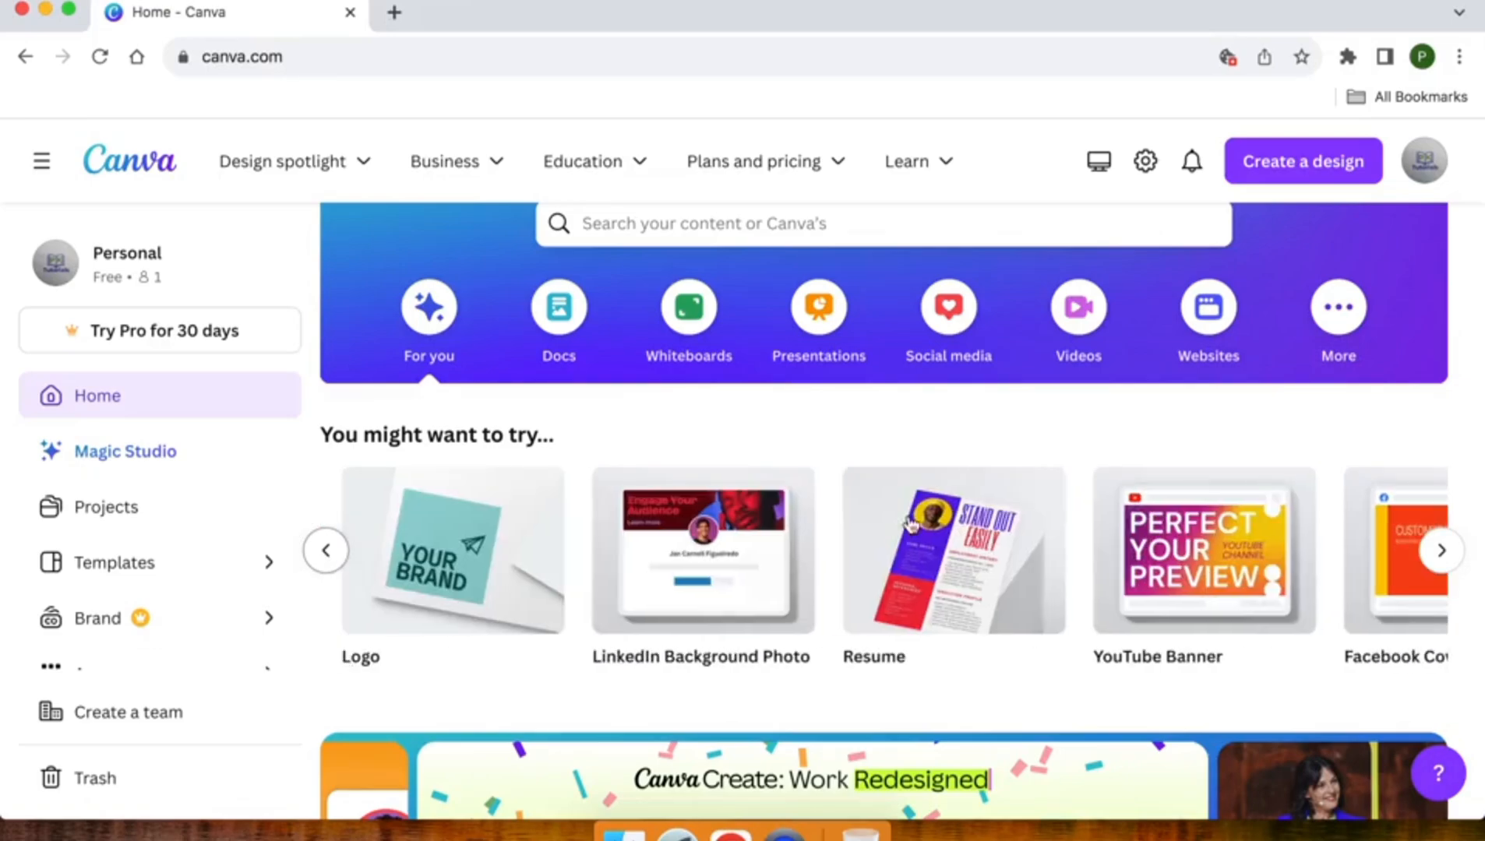
{"action": "left_click", "coordinate": [1441, 550]}
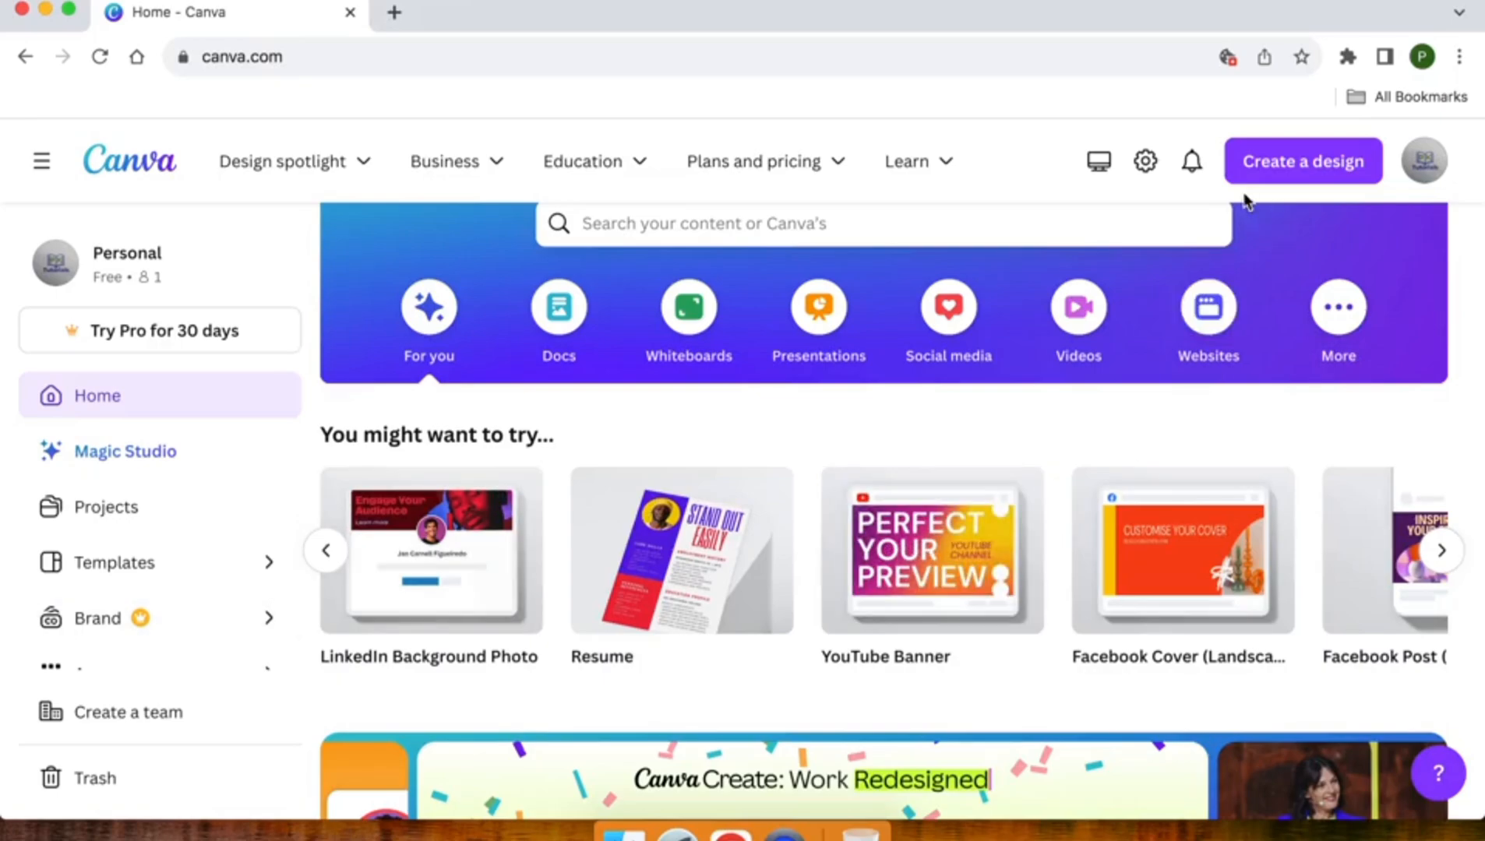
{"action": "left_click", "coordinate": [1250, 162]}
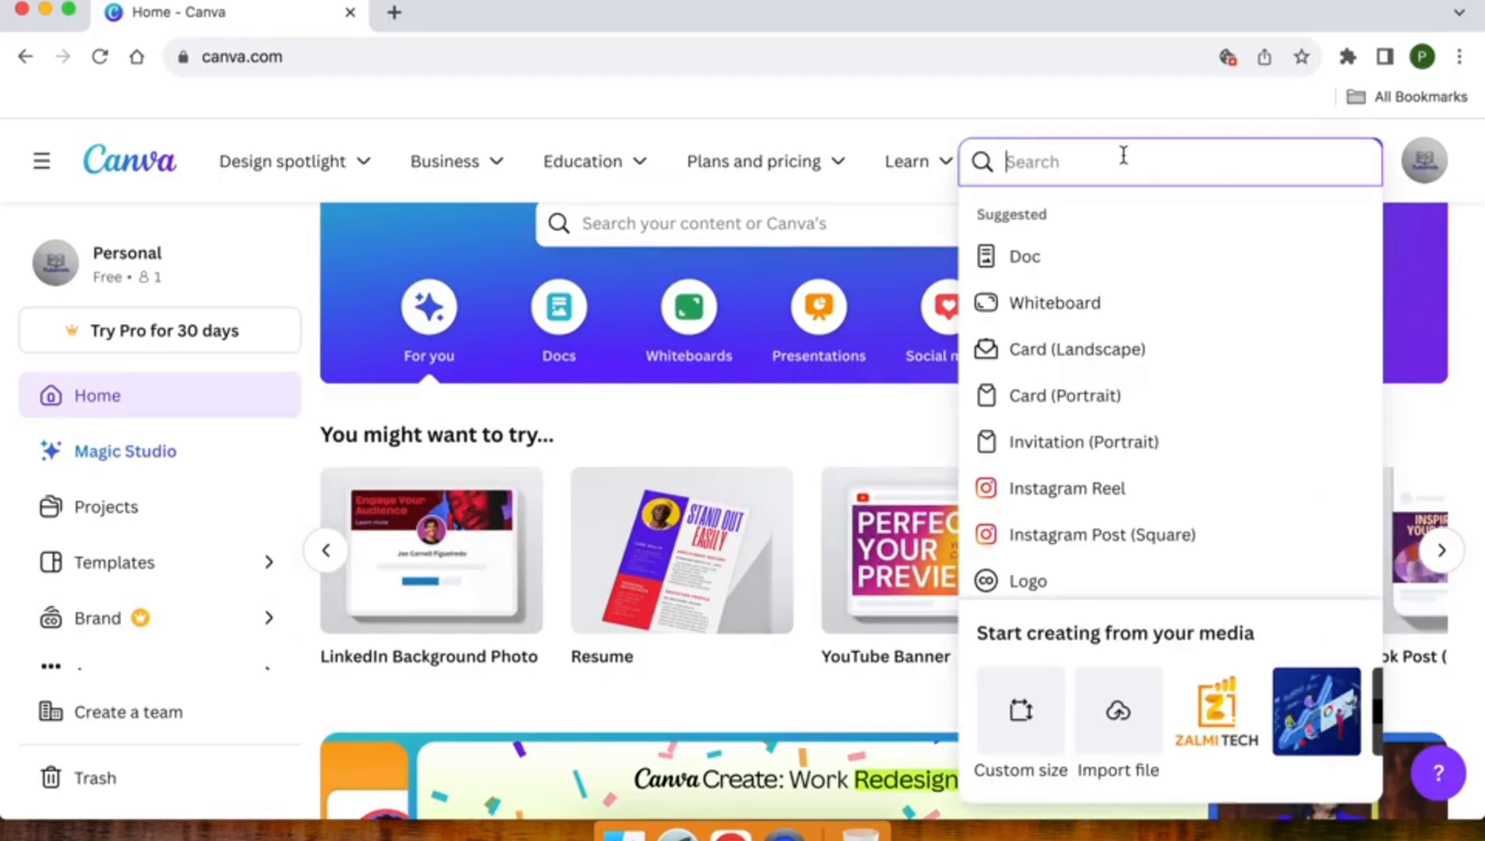
{"action": "type", "text": "resum"}
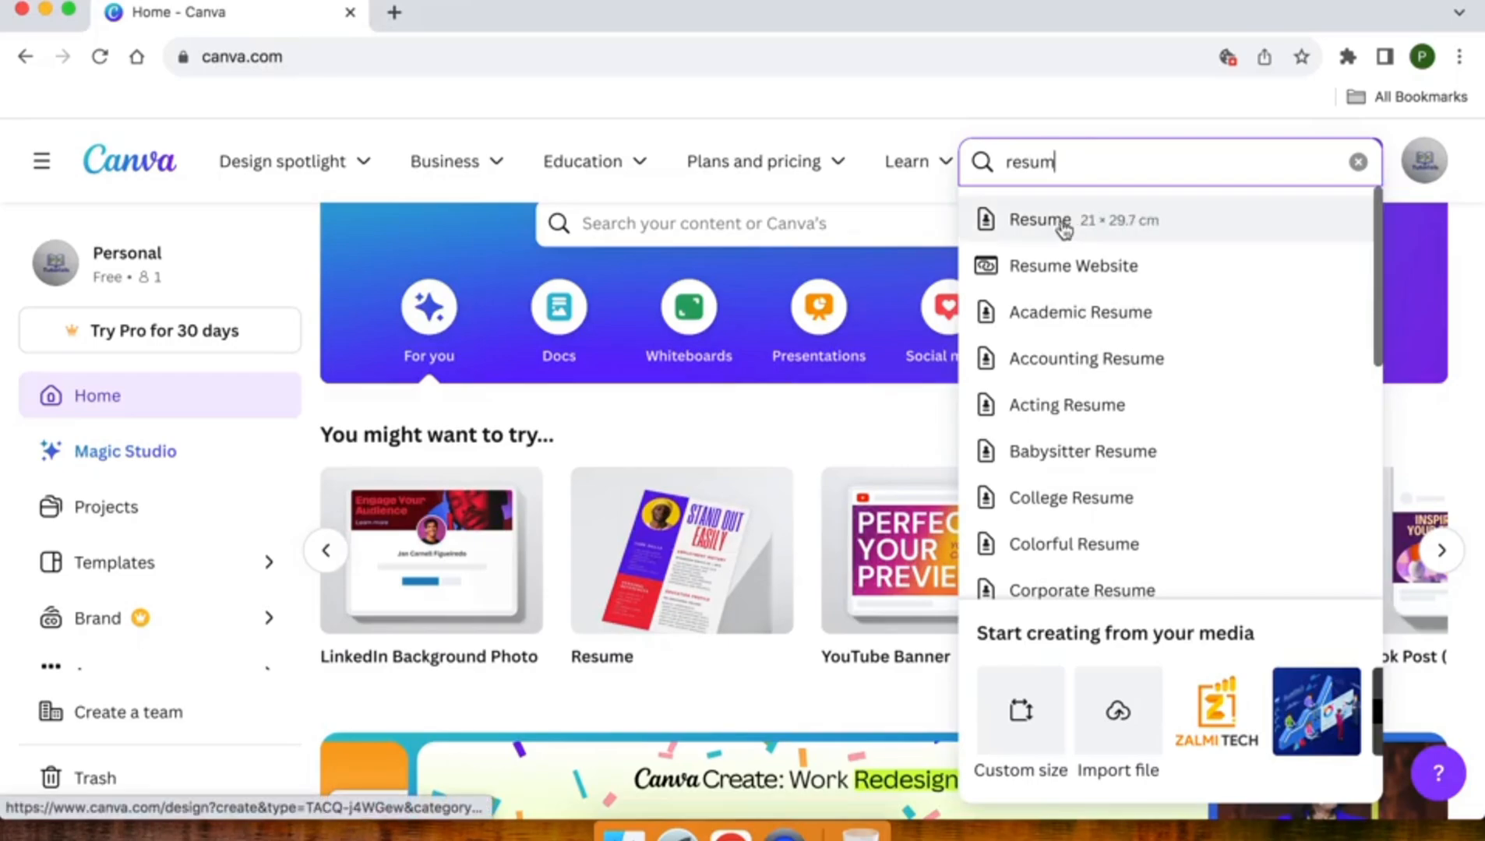
{"action": "left_click", "coordinate": [465, 253]}
{"action": "scroll", "coordinate": [597, 371], "scroll_direction": "down", "scroll_amount": 1}
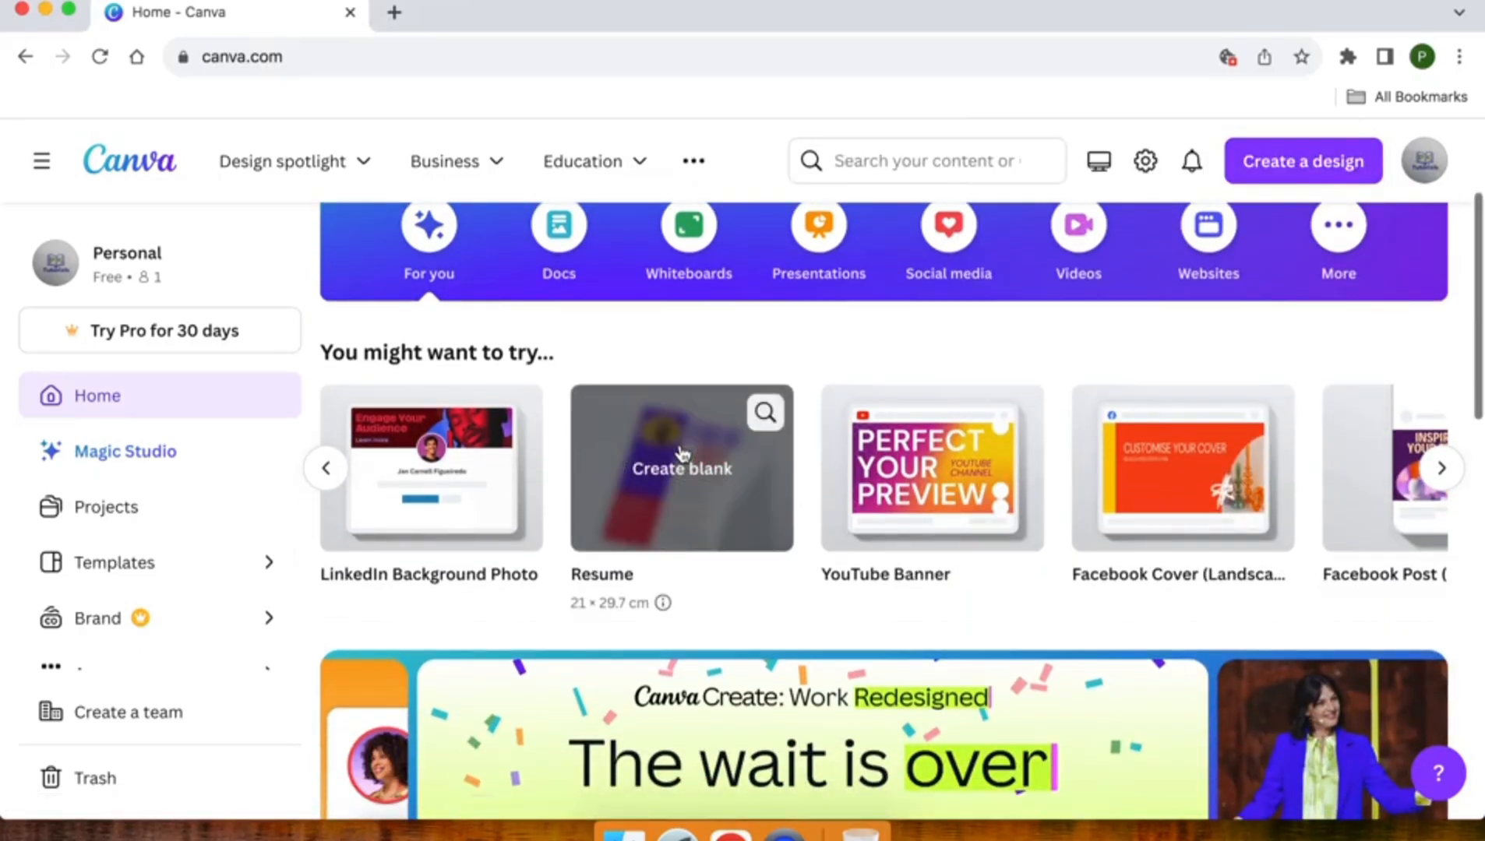
{"action": "left_click", "coordinate": [765, 413]}
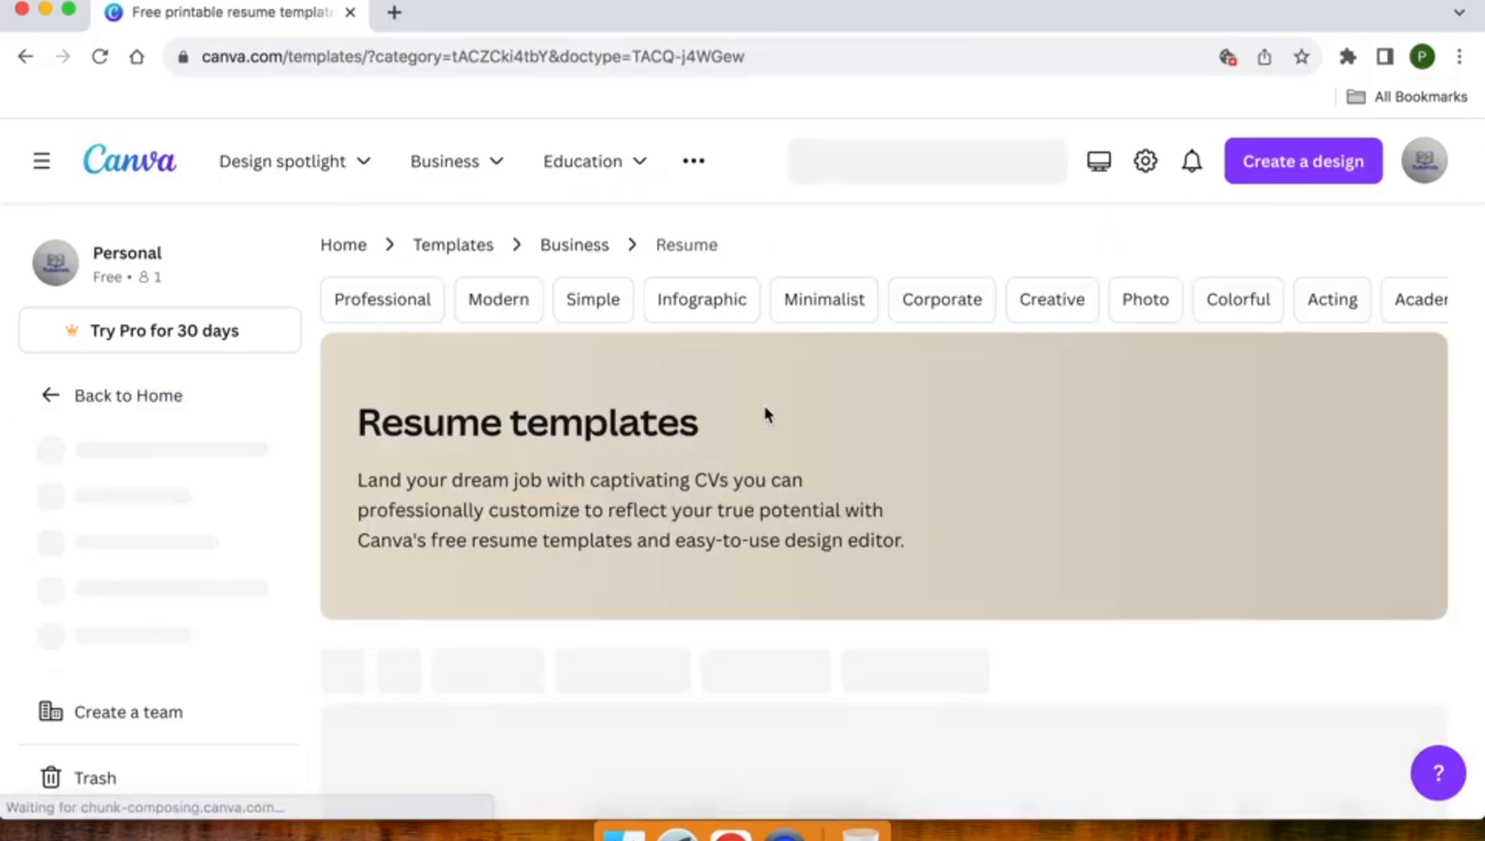
Step: Scroll through the resume templates, such as Blue Light Blue and White Grey Clean
{"action": "scroll", "coordinate": [608, 498], "scroll_direction": "down", "scroll_amount": 2}
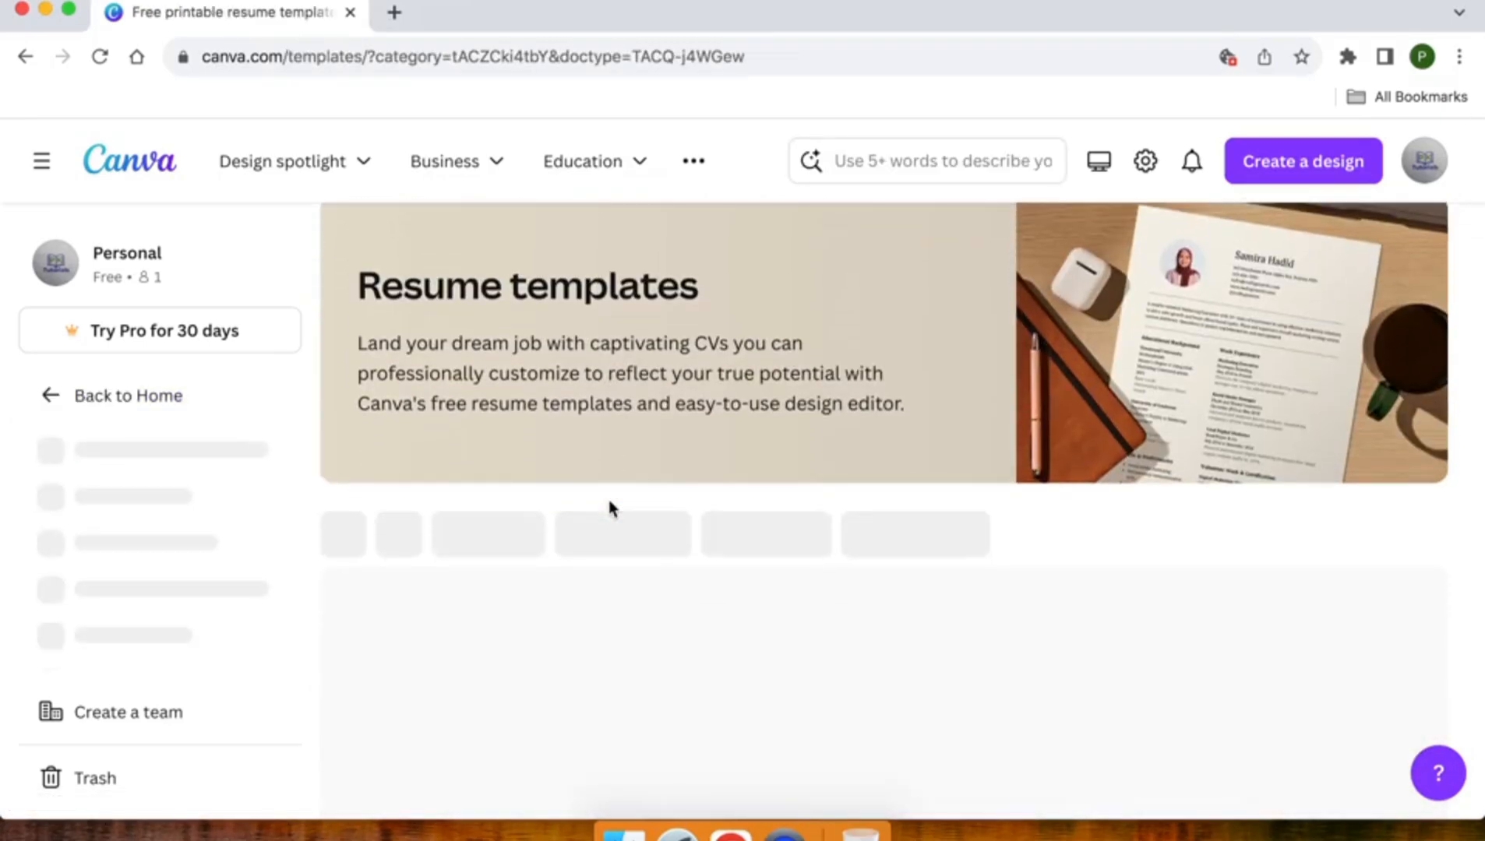
{"action": "scroll", "coordinate": [608, 506], "scroll_direction": "up", "scroll_amount": 2}
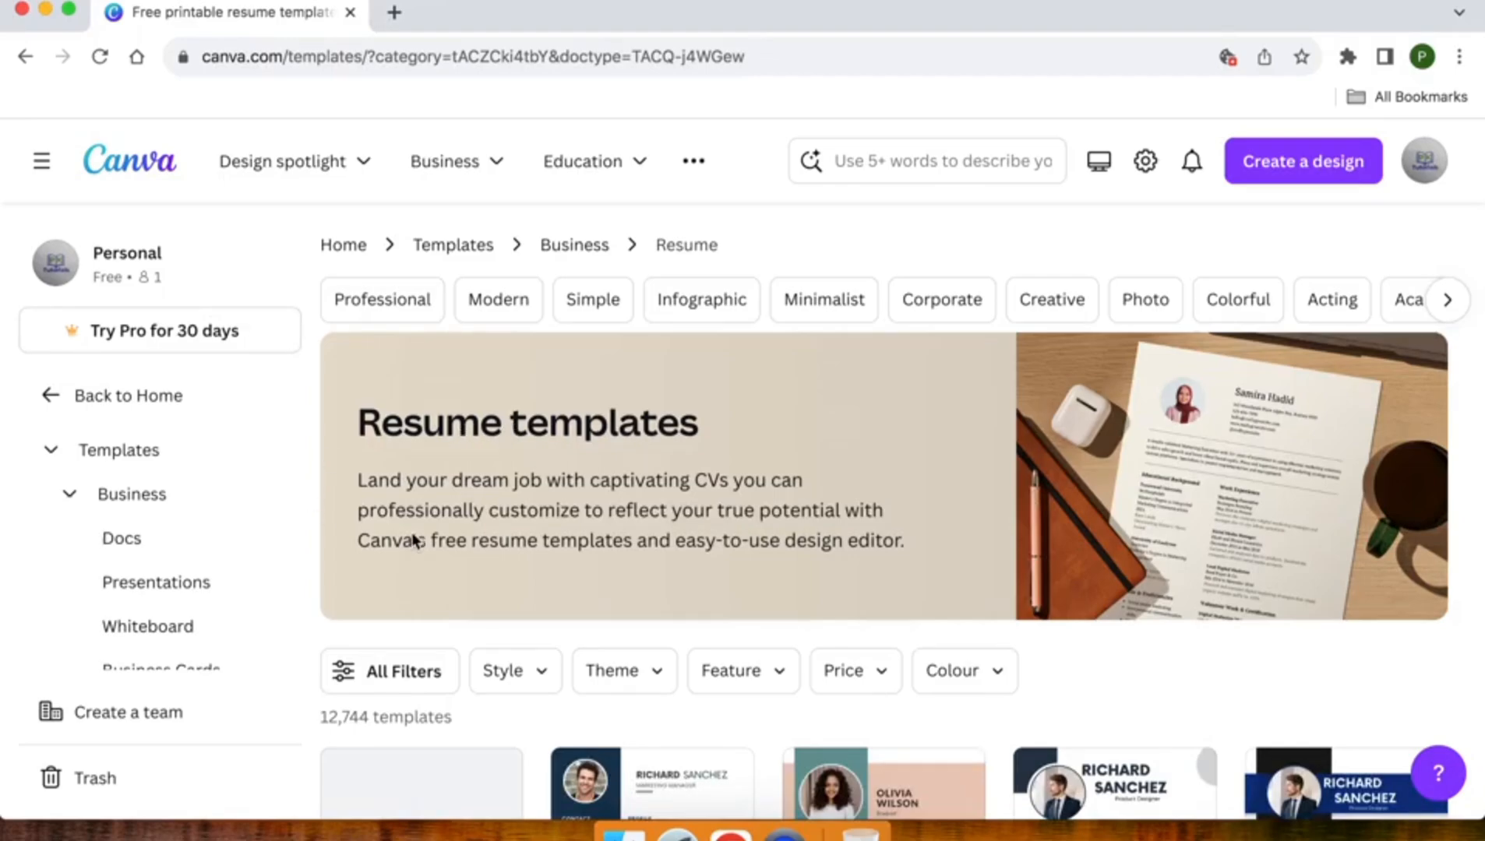
{"action": "scroll", "coordinate": [414, 544], "scroll_direction": "down", "scroll_amount": 3}
{"action": "scroll", "coordinate": [405, 555], "scroll_direction": "down", "scroll_amount": 2}
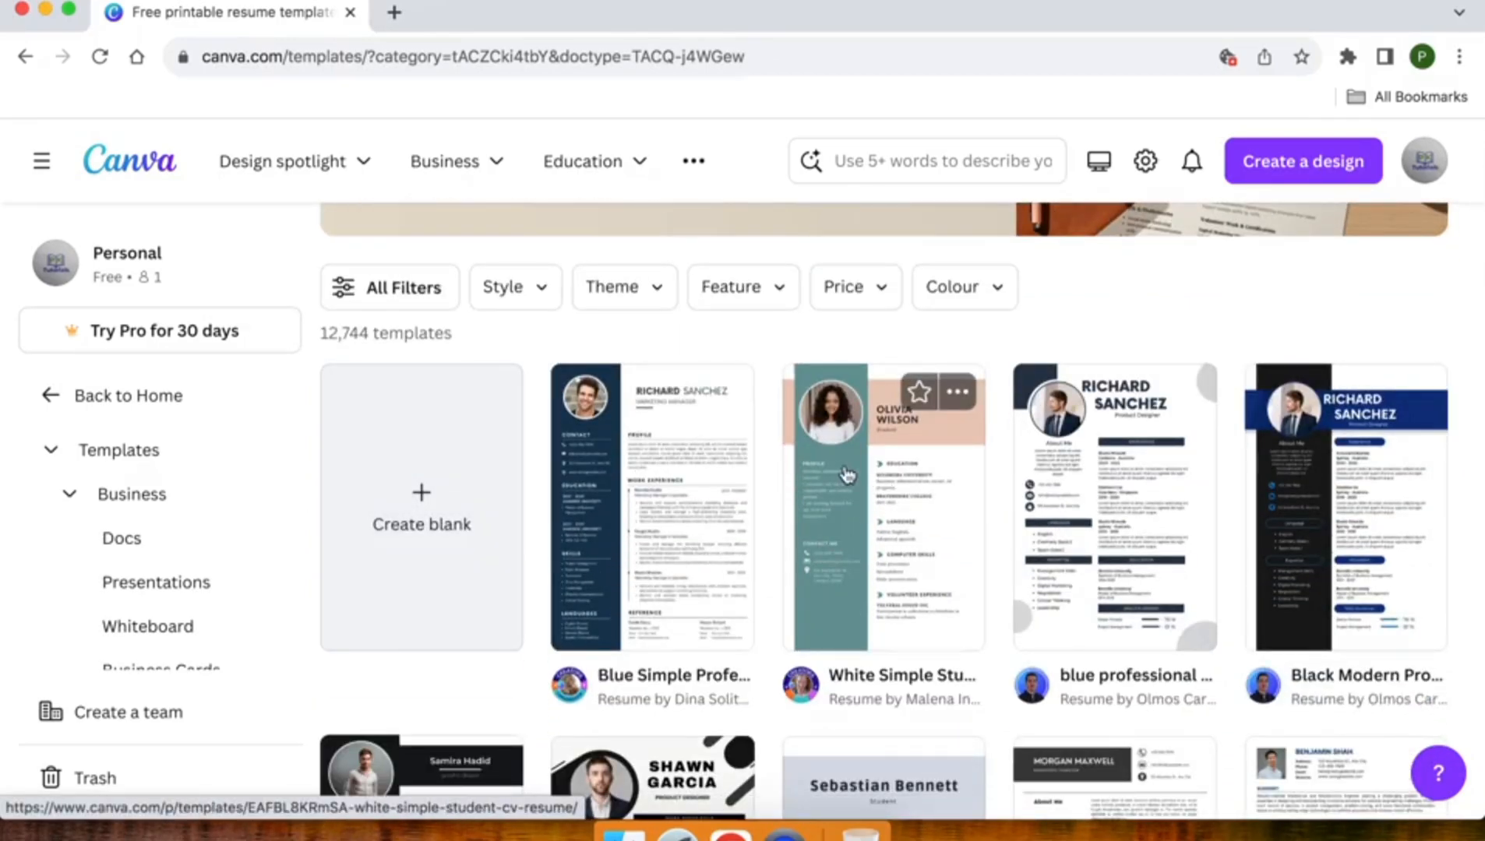
{"action": "scroll", "coordinate": [828, 477], "scroll_direction": "down", "scroll_amount": 2}
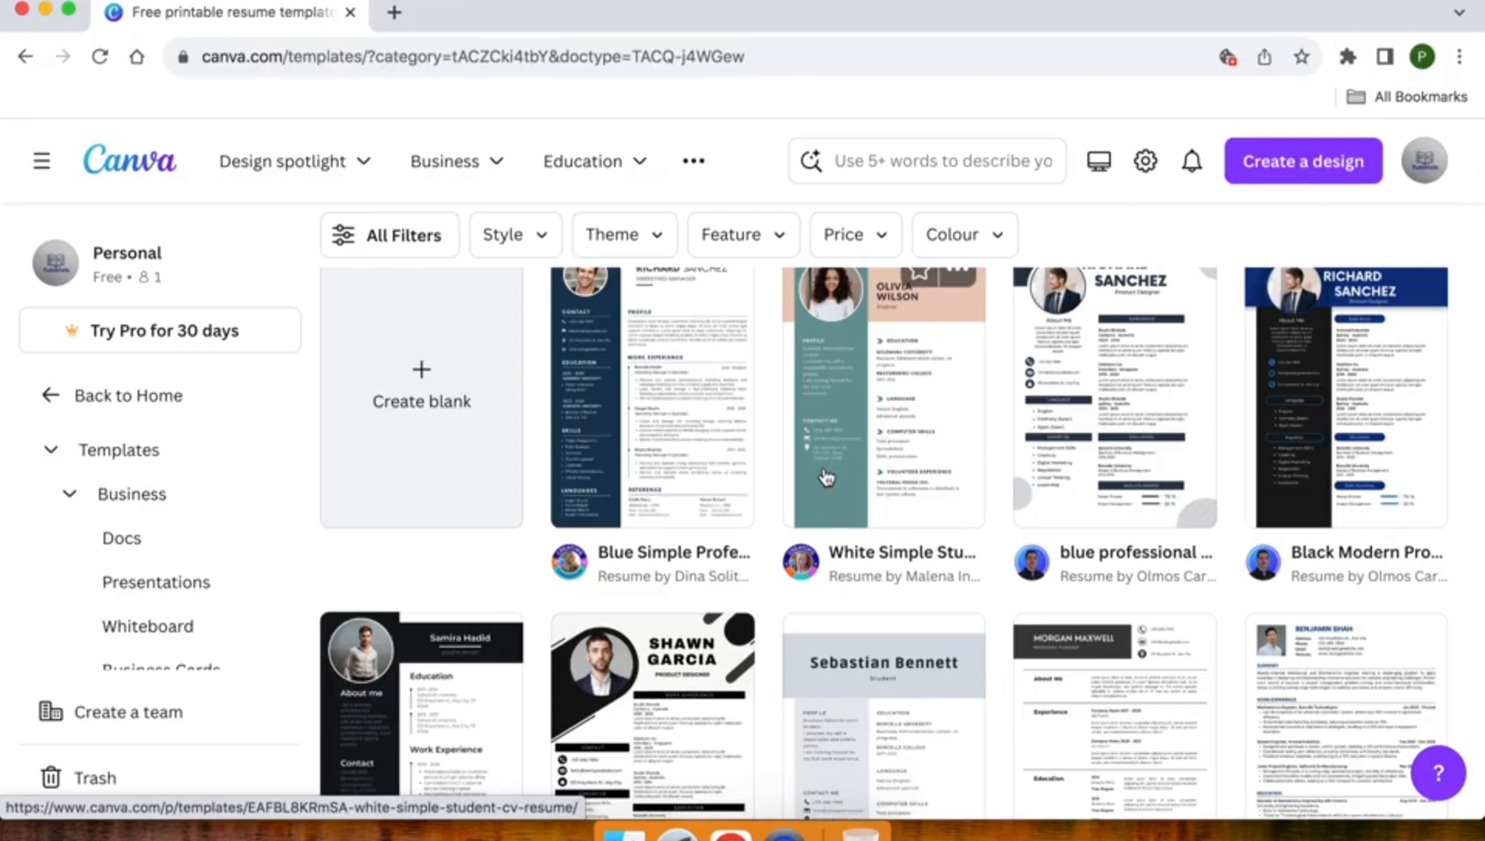
{"action": "scroll", "coordinate": [828, 477], "scroll_direction": "down", "scroll_amount": 2}
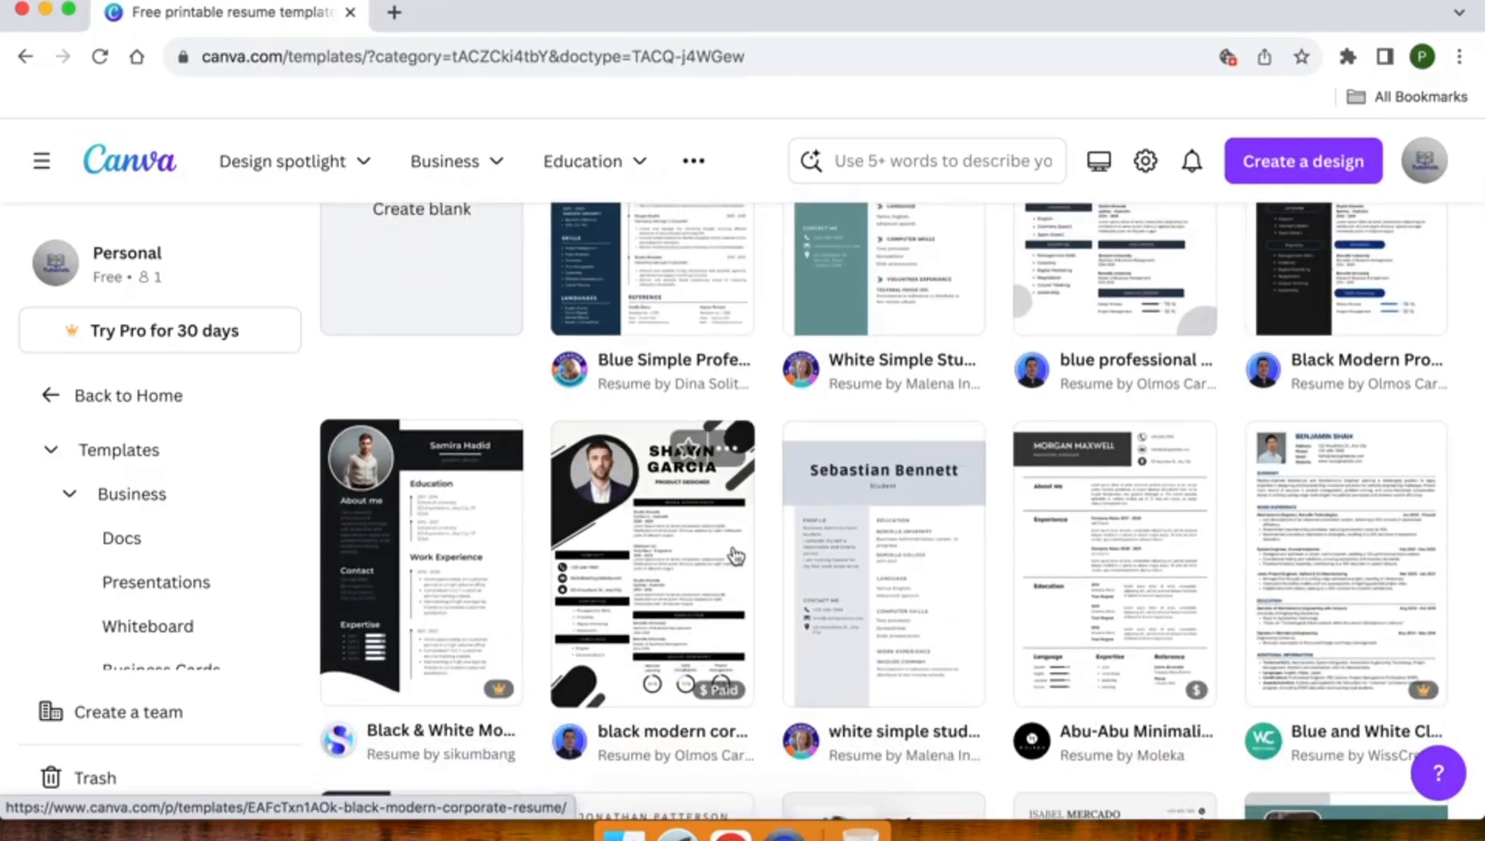
{"action": "scroll", "coordinate": [827, 553], "scroll_direction": "down", "scroll_amount": 1}
{"action": "scroll", "coordinate": [827, 553], "scroll_direction": "down", "scroll_amount": 5}
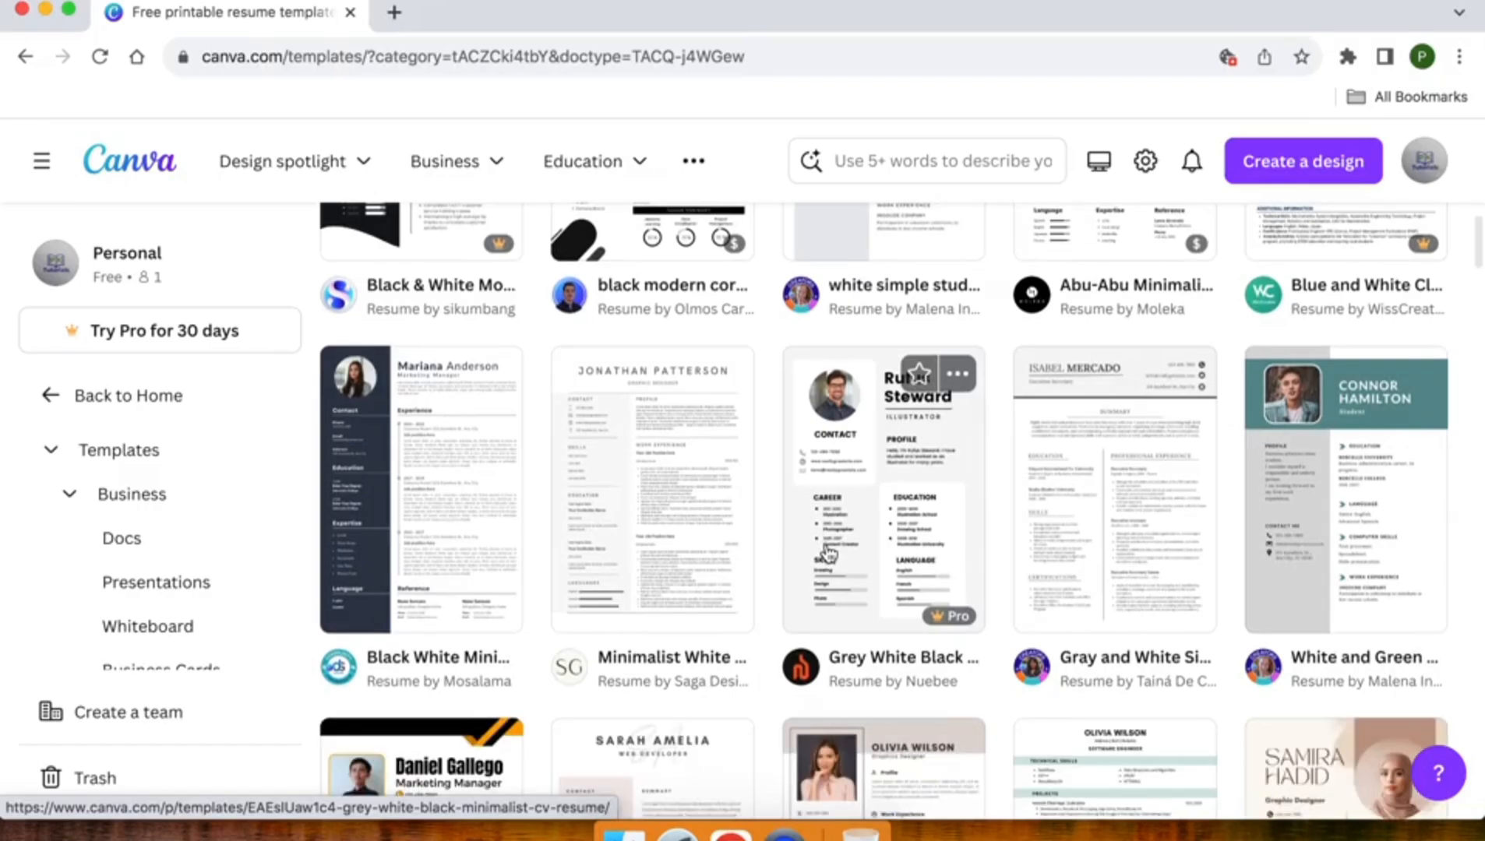
{"action": "scroll", "coordinate": [693, 461], "scroll_direction": "down", "scroll_amount": 3}
{"action": "scroll", "coordinate": [629, 411], "scroll_direction": "down", "scroll_amount": 4}
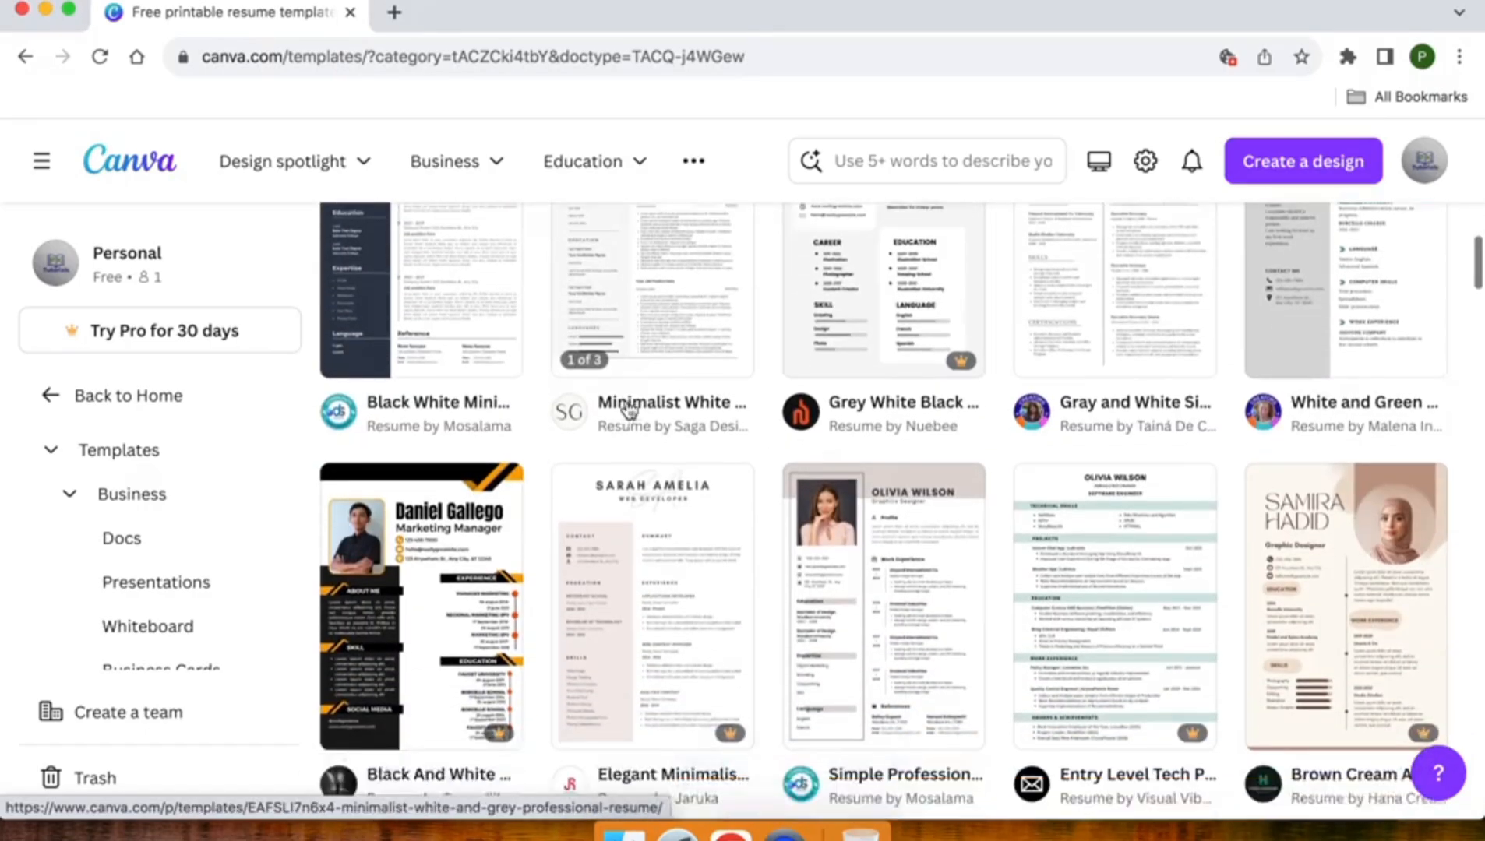
{"action": "scroll", "coordinate": [630, 411], "scroll_direction": "down", "scroll_amount": 3}
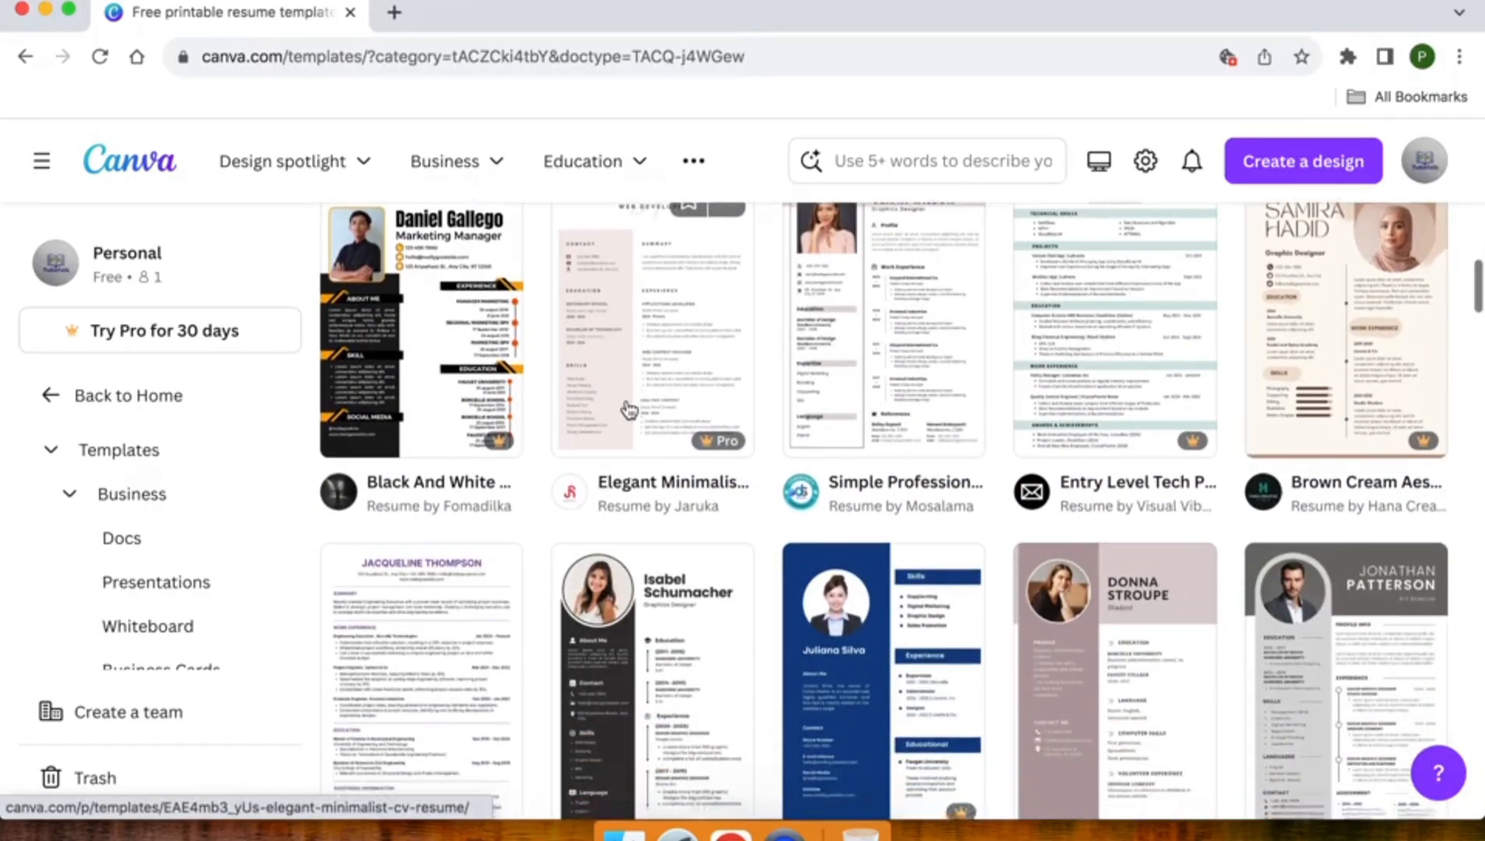
{"action": "scroll", "coordinate": [628, 408], "scroll_direction": "down", "scroll_amount": 4}
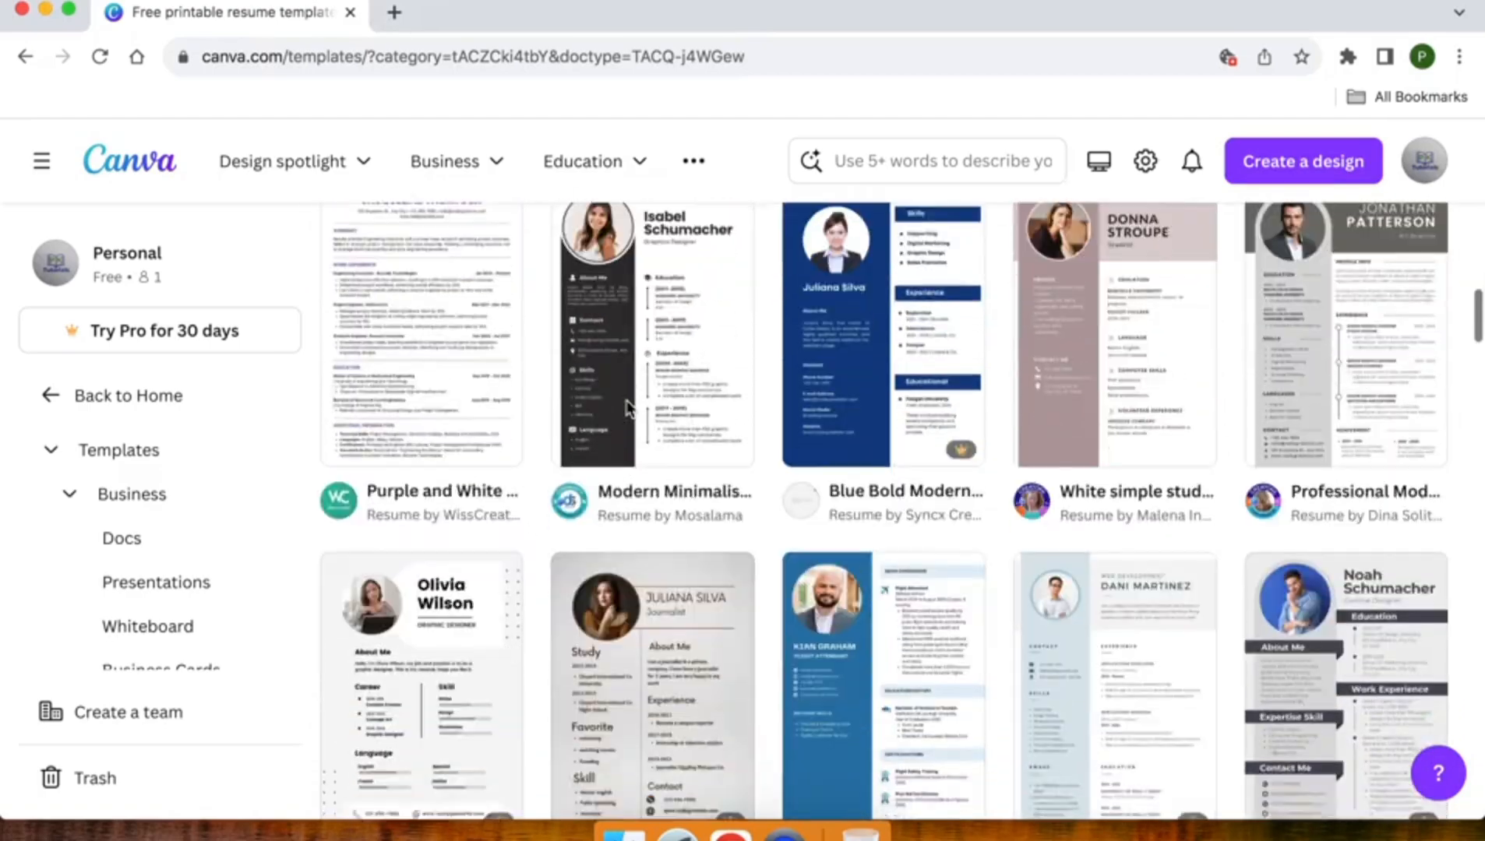
{"action": "scroll", "coordinate": [629, 411], "scroll_direction": "down", "scroll_amount": 4}
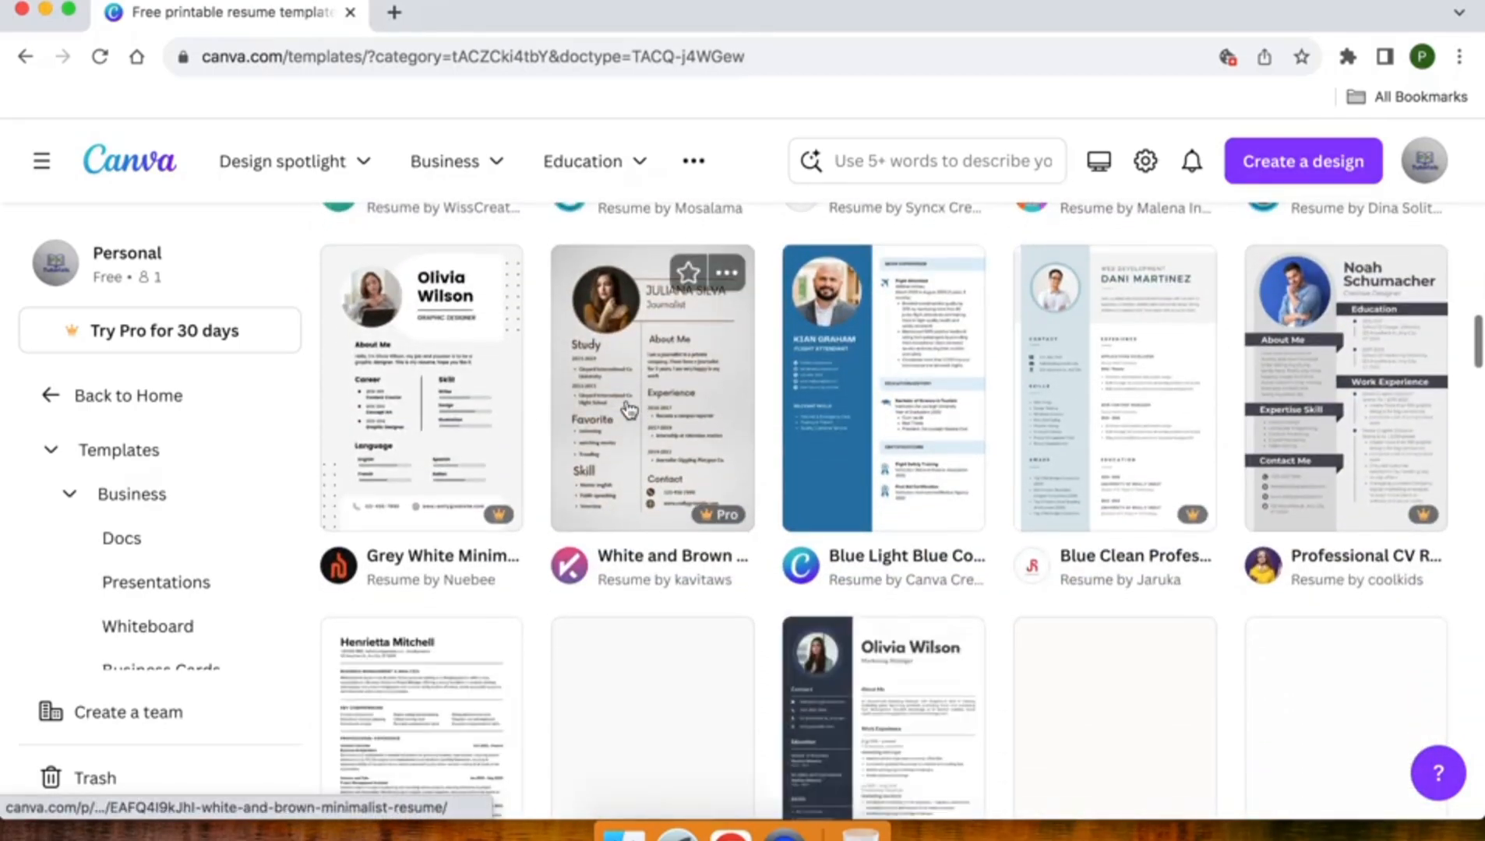
{"action": "scroll", "coordinate": [629, 411], "scroll_direction": "down", "scroll_amount": 3}
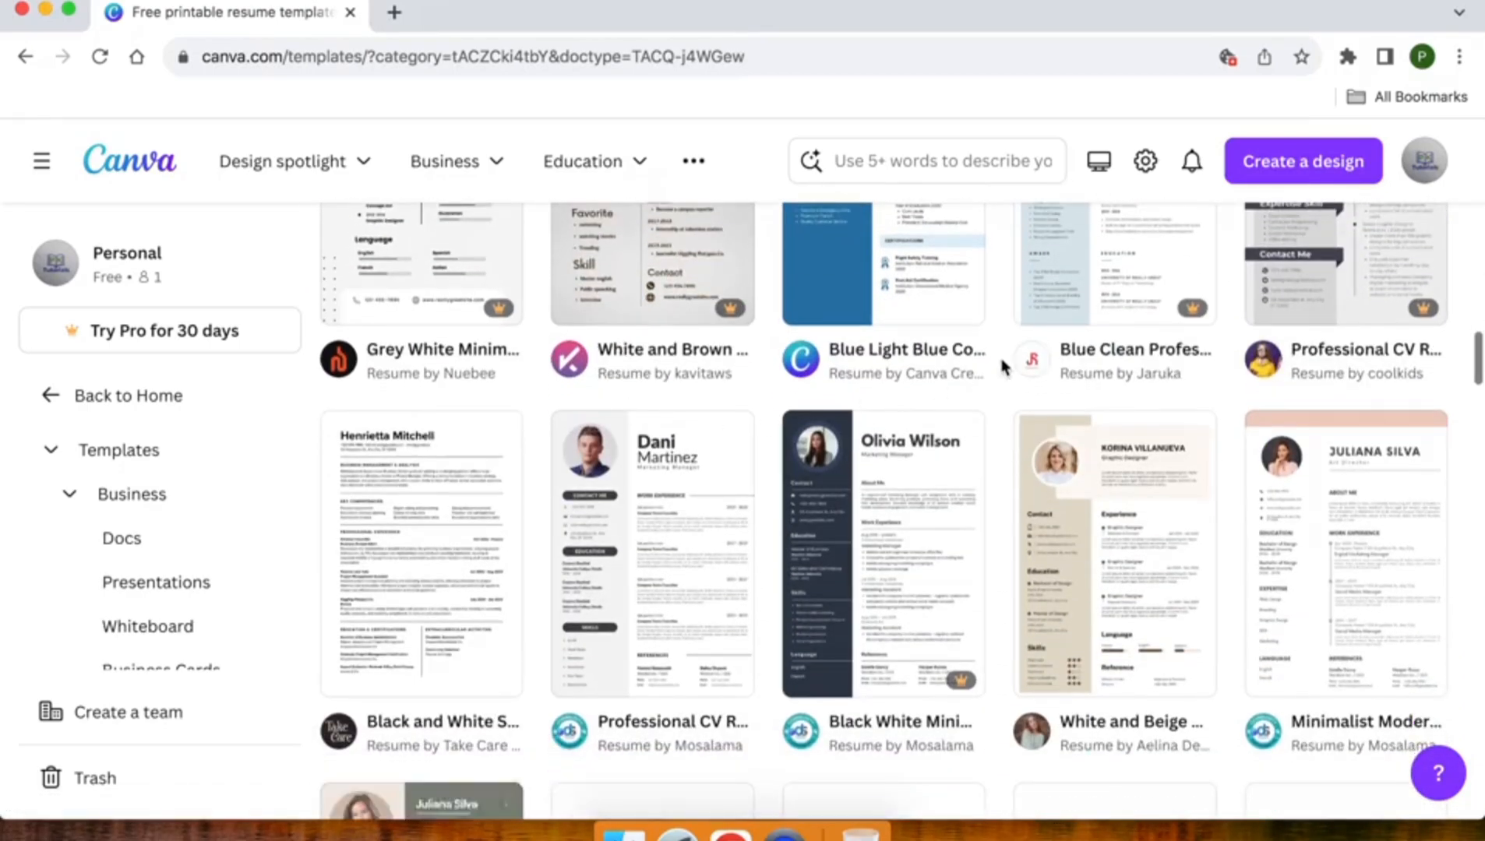
{"action": "scroll", "coordinate": [999, 360], "scroll_direction": "up", "scroll_amount": 1}
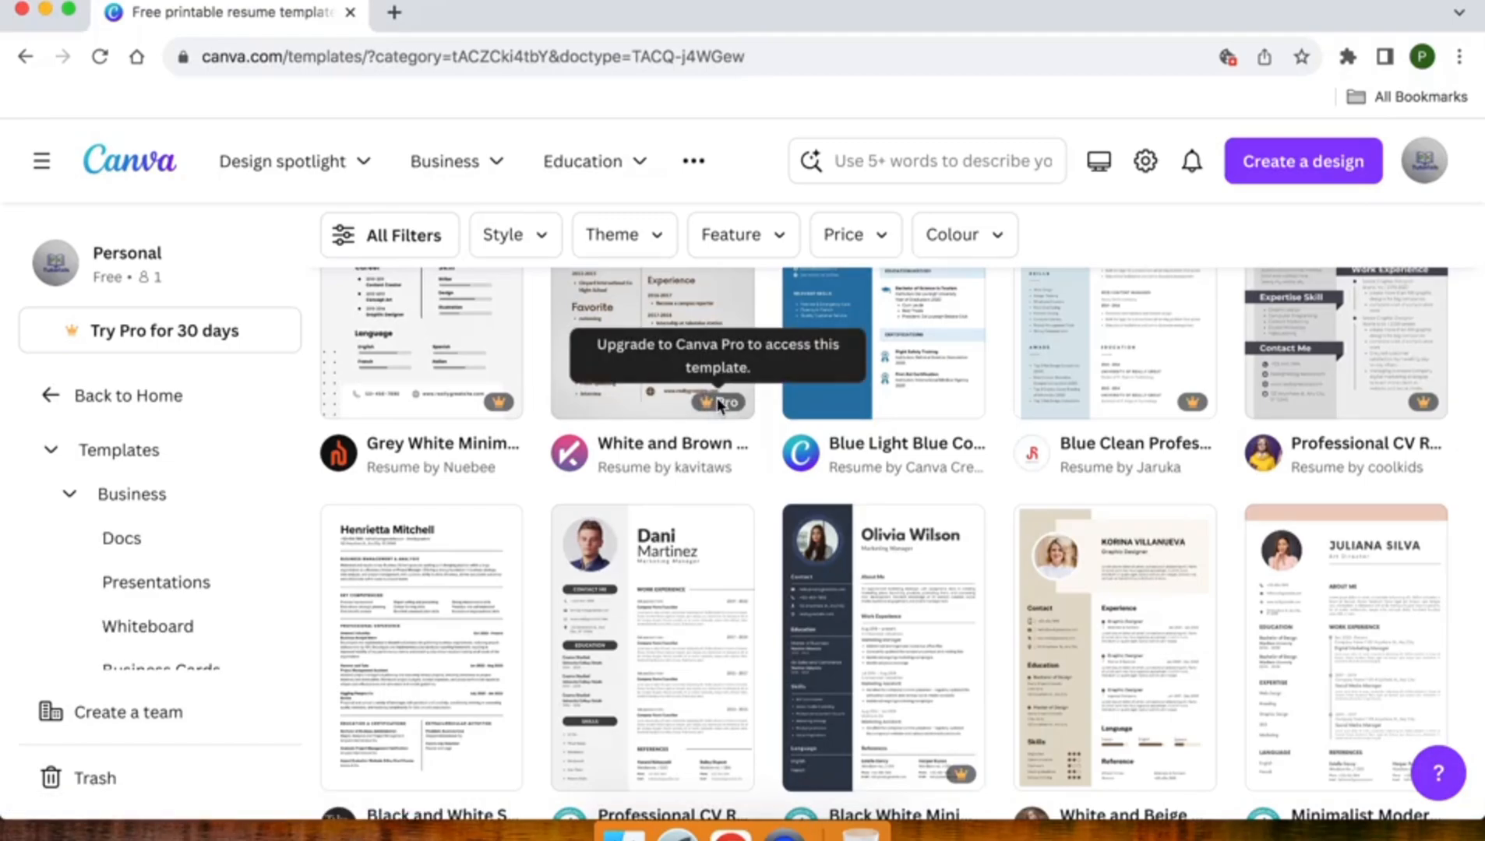
{"action": "scroll", "coordinate": [717, 401], "scroll_direction": "up", "scroll_amount": 2}
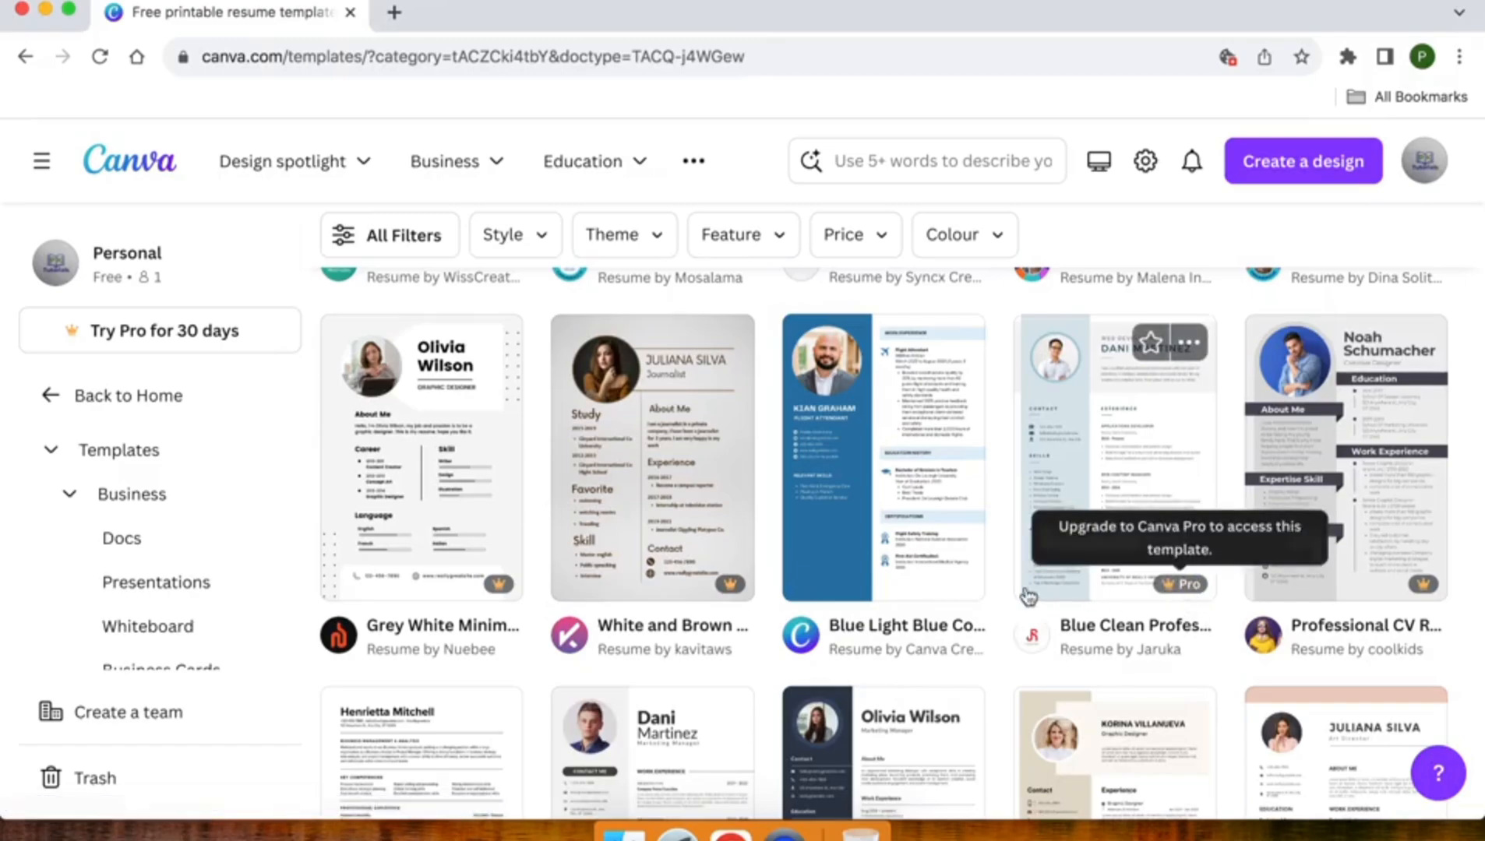
{"action": "scroll", "coordinate": [916, 483], "scroll_direction": "down", "scroll_amount": 4}
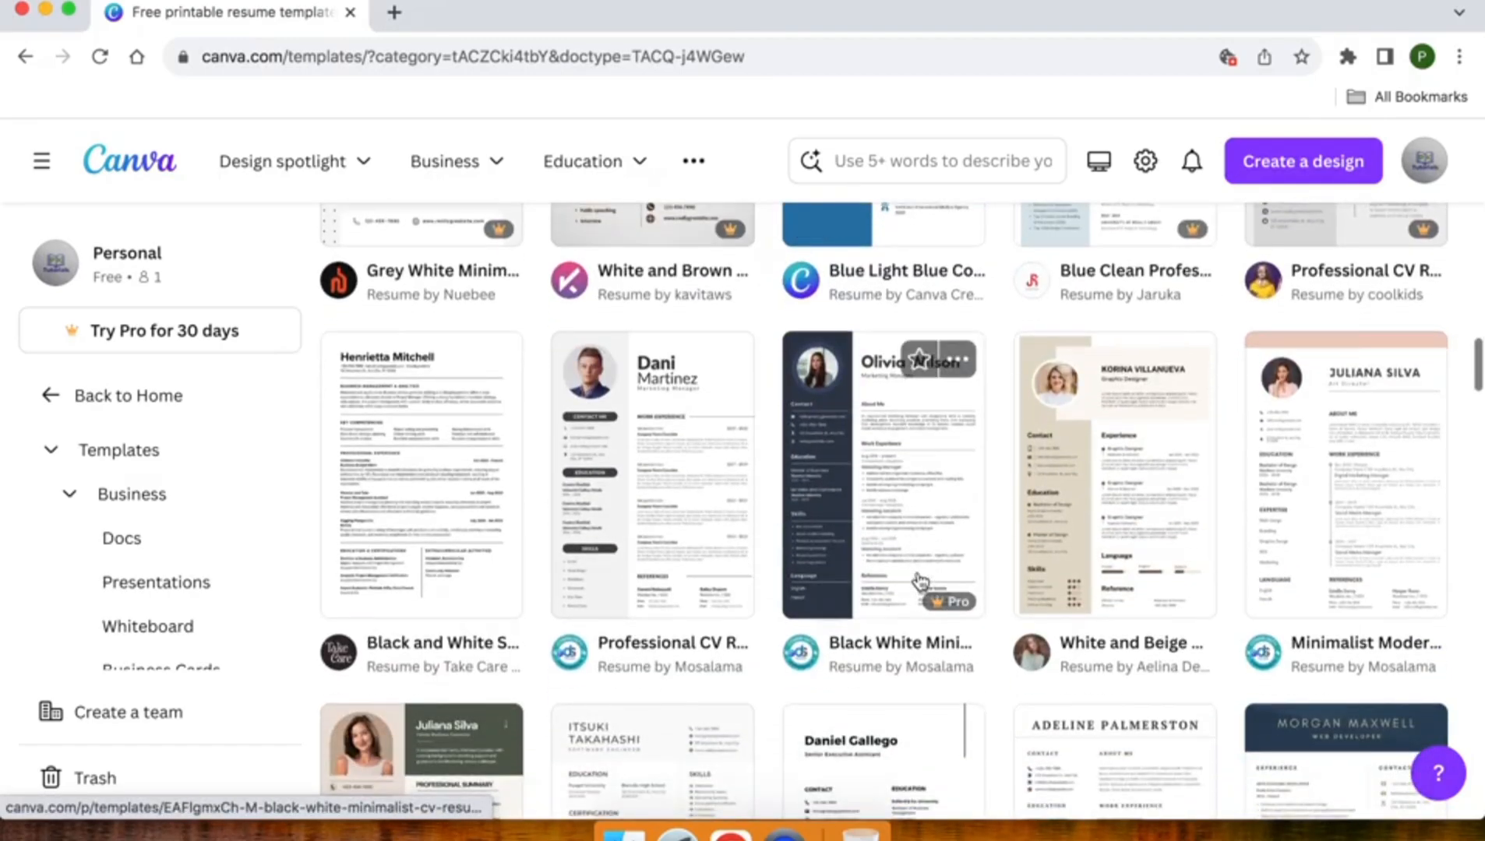
{"action": "scroll", "coordinate": [920, 581], "scroll_direction": "down", "scroll_amount": 6}
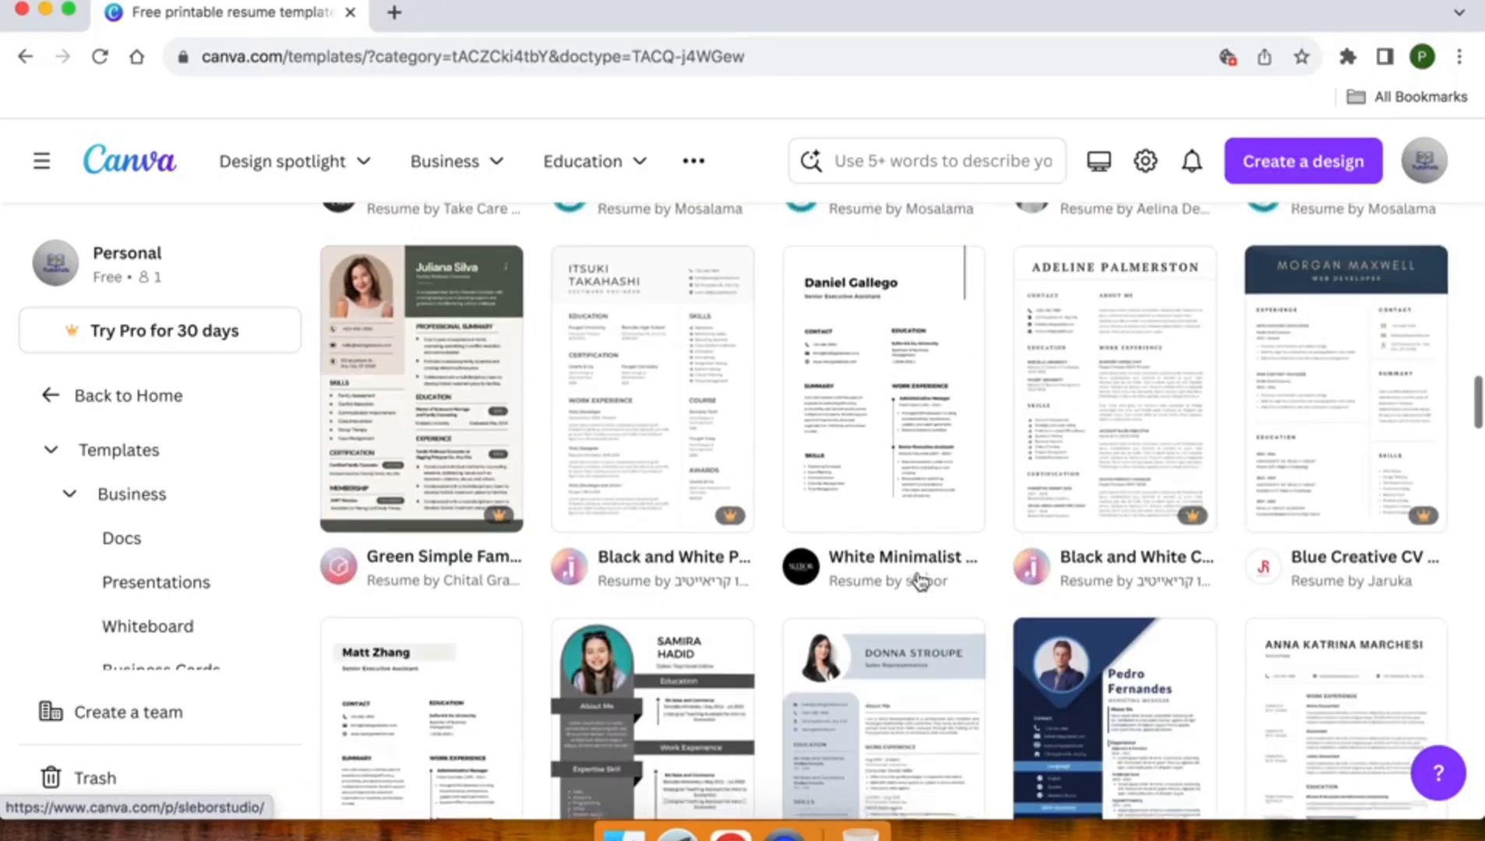
{"action": "scroll", "coordinate": [920, 581], "scroll_direction": "down", "scroll_amount": 1}
{"action": "scroll", "coordinate": [920, 580], "scroll_direction": "down", "scroll_amount": 3}
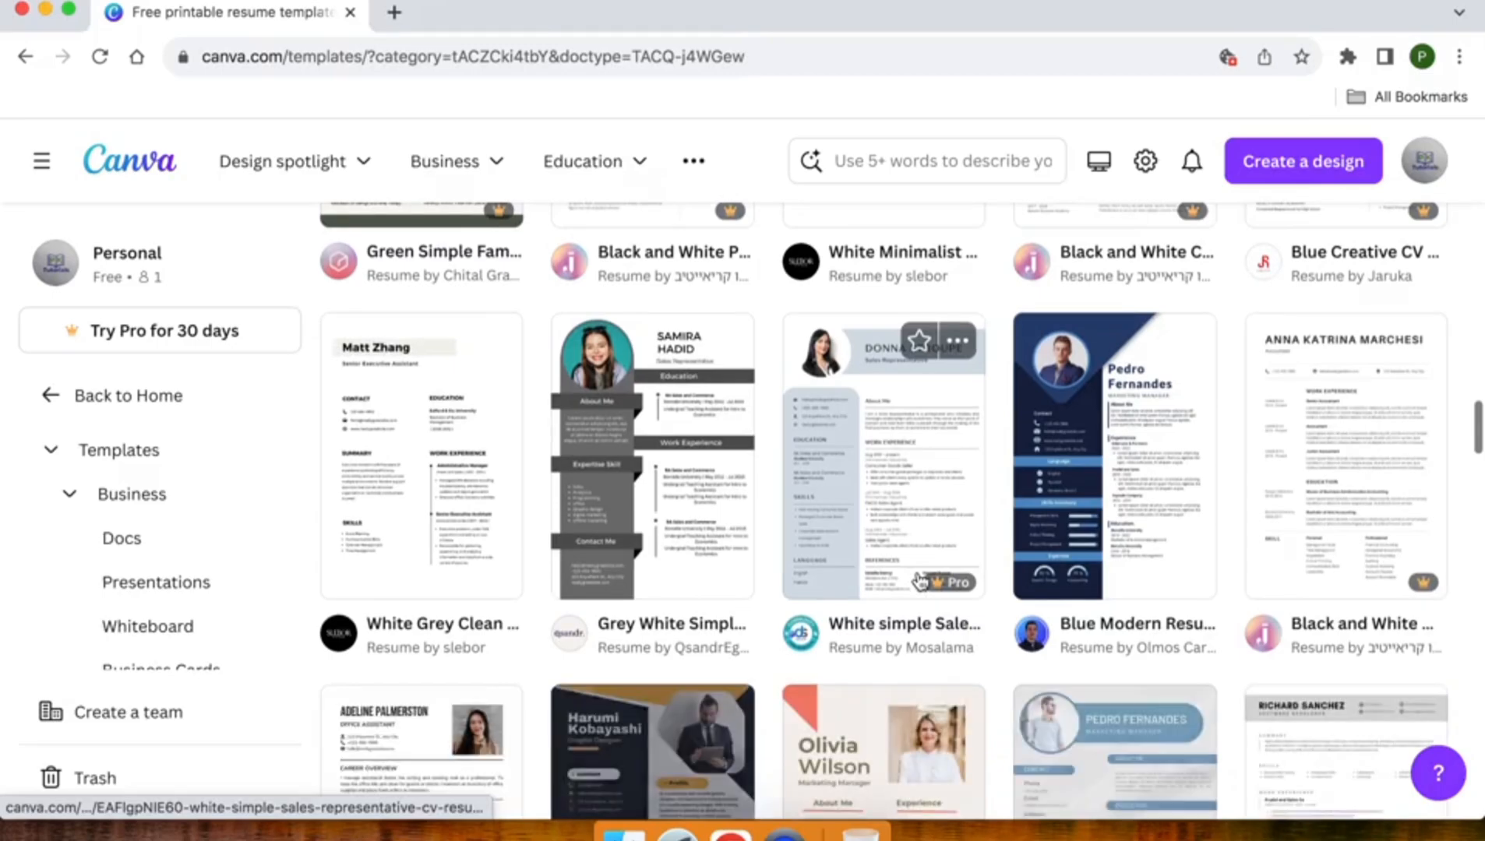
{"action": "scroll", "coordinate": [920, 580], "scroll_direction": "down", "scroll_amount": 1}
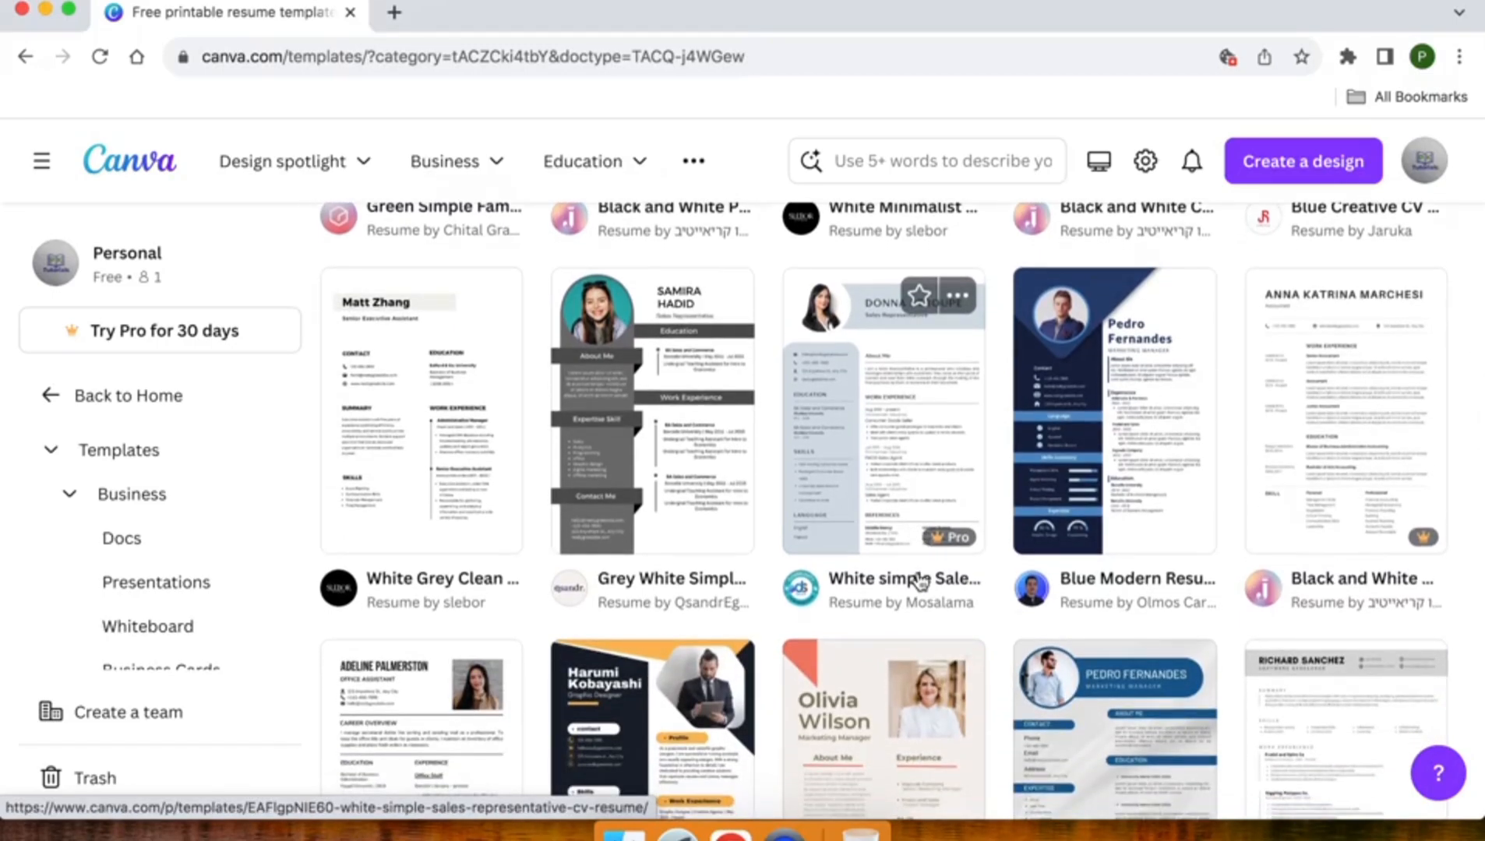
Step: Preview the Blue Modern Resume template and customise it as an editable A4 copy
{"action": "left_click", "coordinate": [1107, 398]}
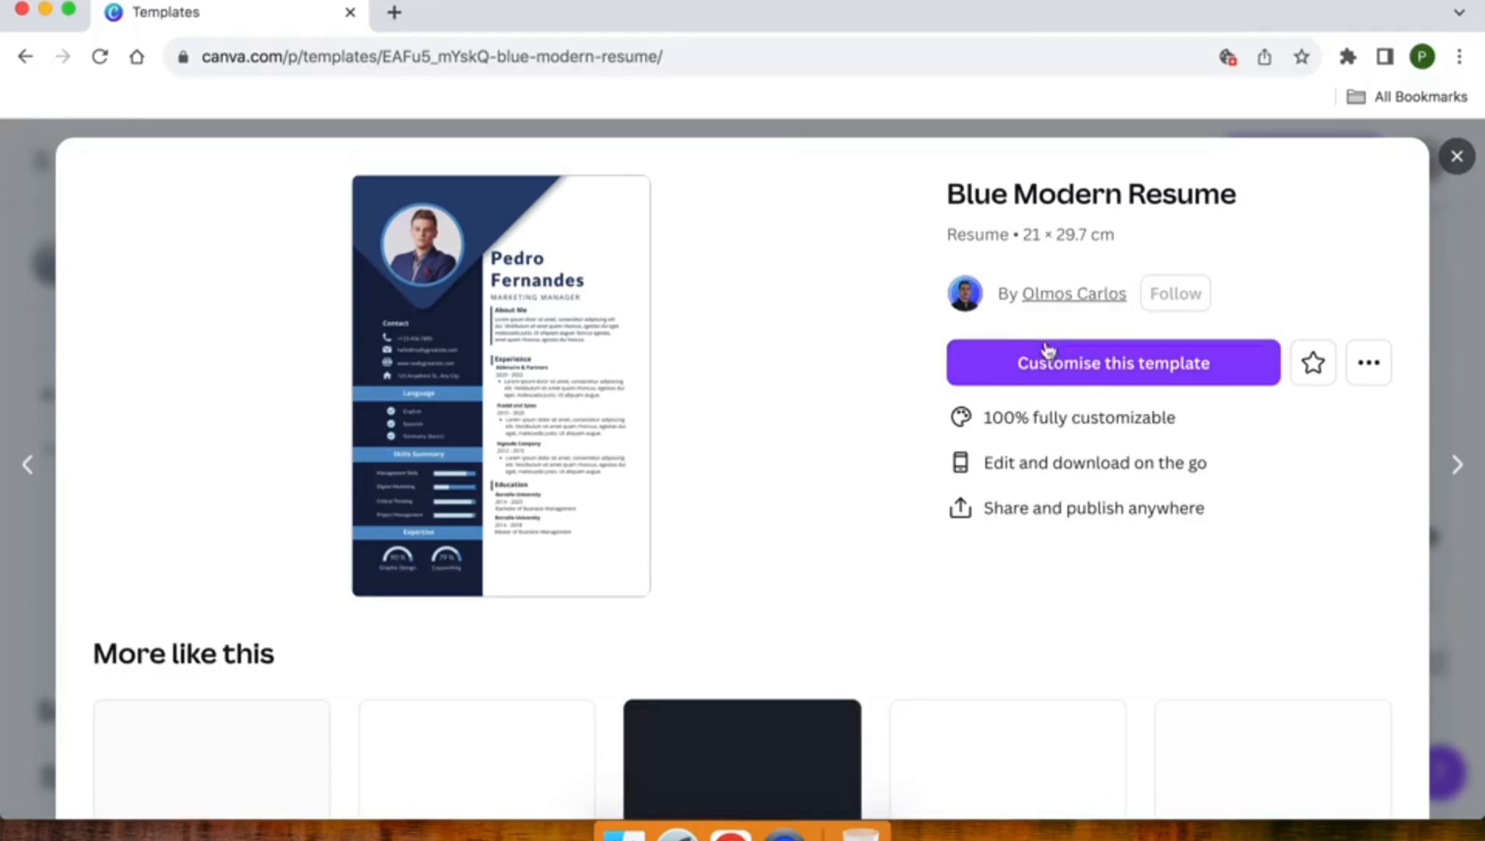
{"action": "left_click", "coordinate": [1055, 367]}
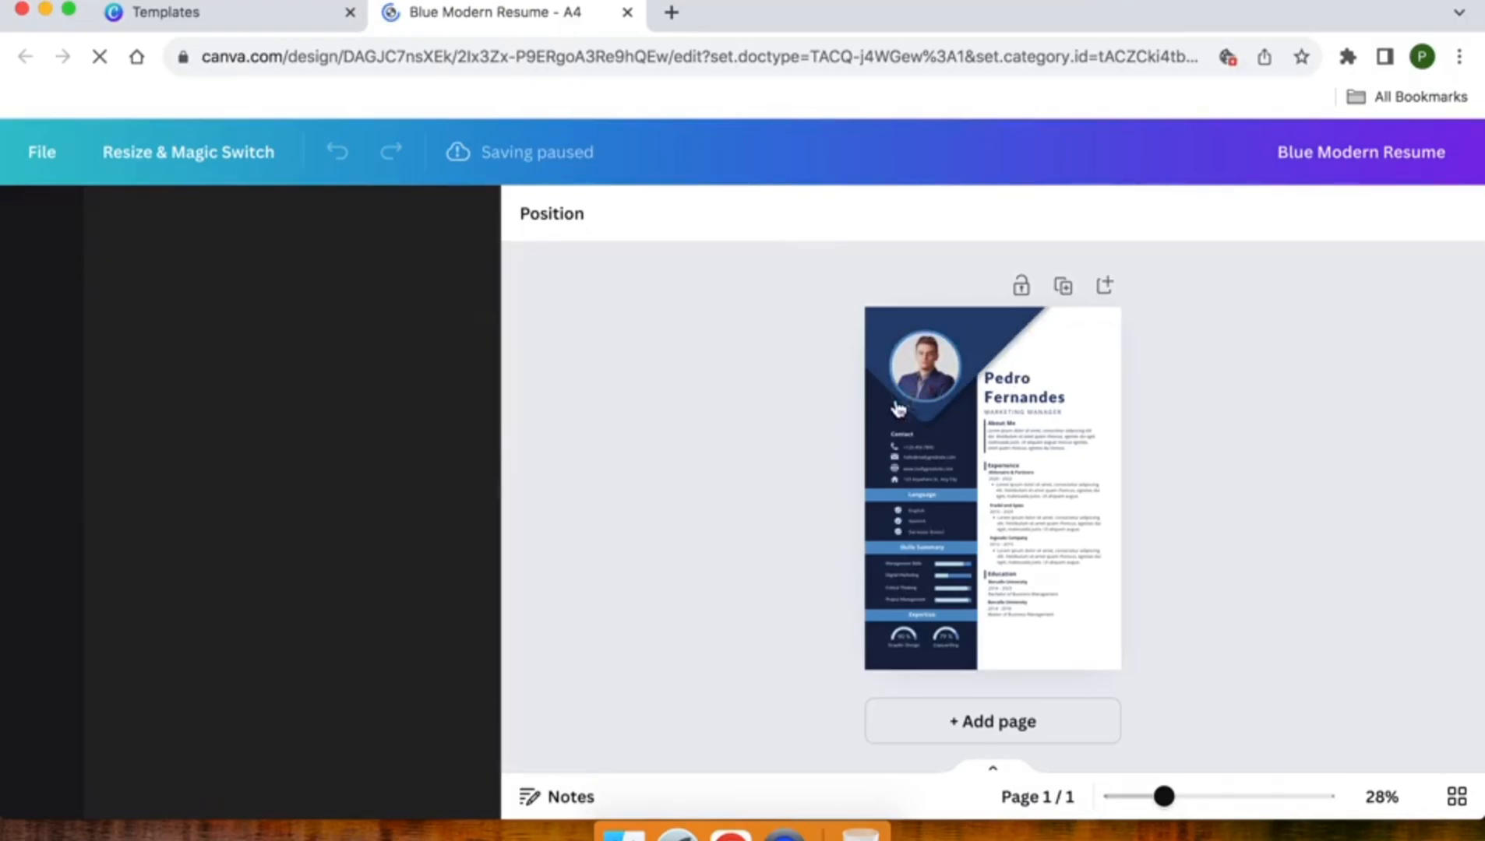
Step: Zoom the page to 50% and delete the sample portrait from the profile circle
{"action": "left_click", "coordinate": [1180, 810]}
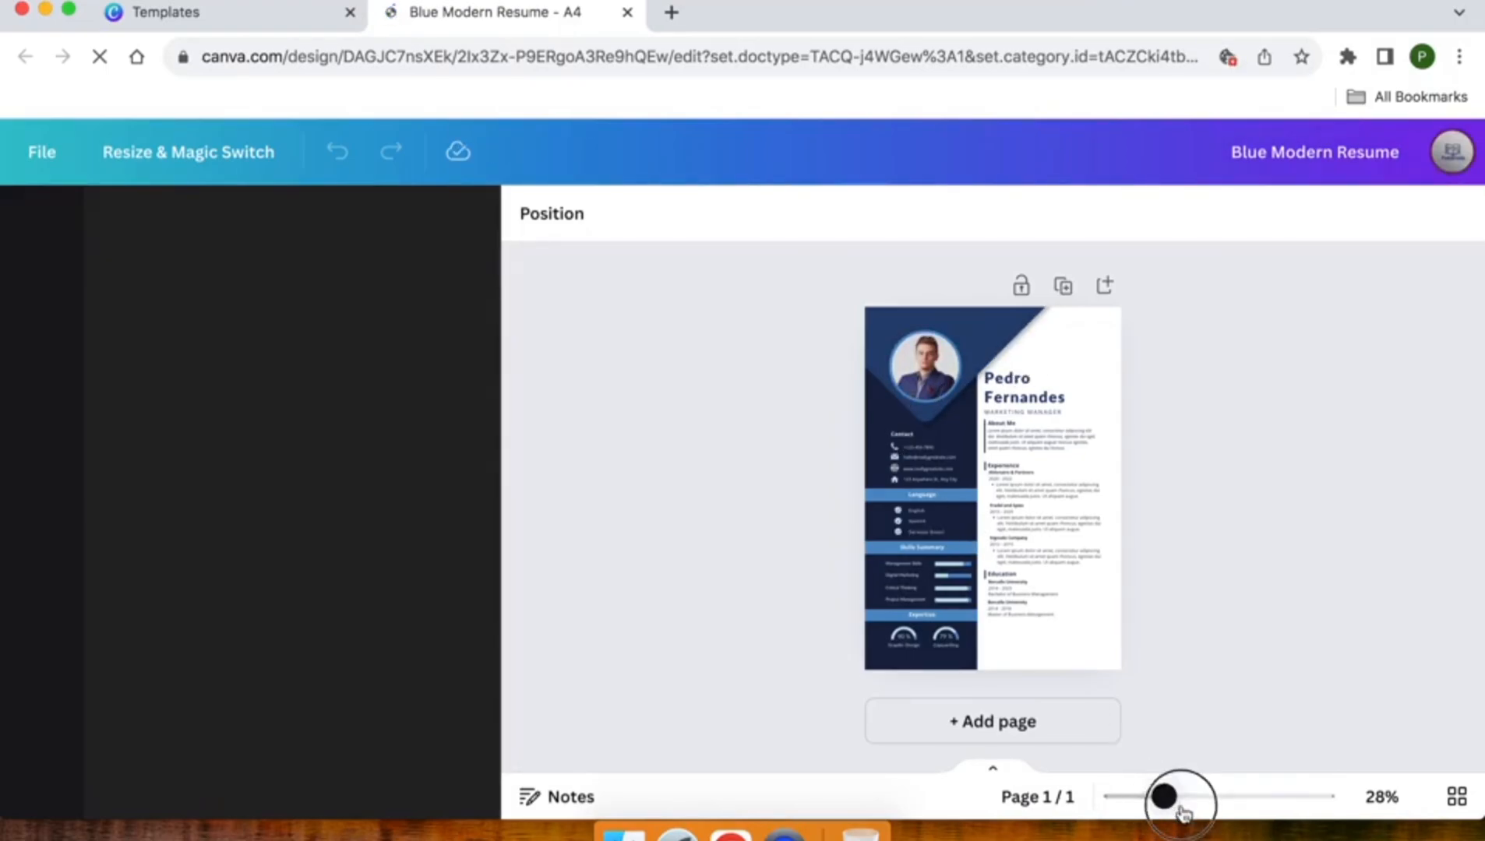
{"action": "mouse_move", "coordinate": [1180, 811]}
{"action": "left_mouse_down"}
{"action": "mouse_move", "coordinate": [1216, 809]}
{"action": "mouse_move", "coordinate": [1201, 821]}
{"action": "left_mouse_up"}
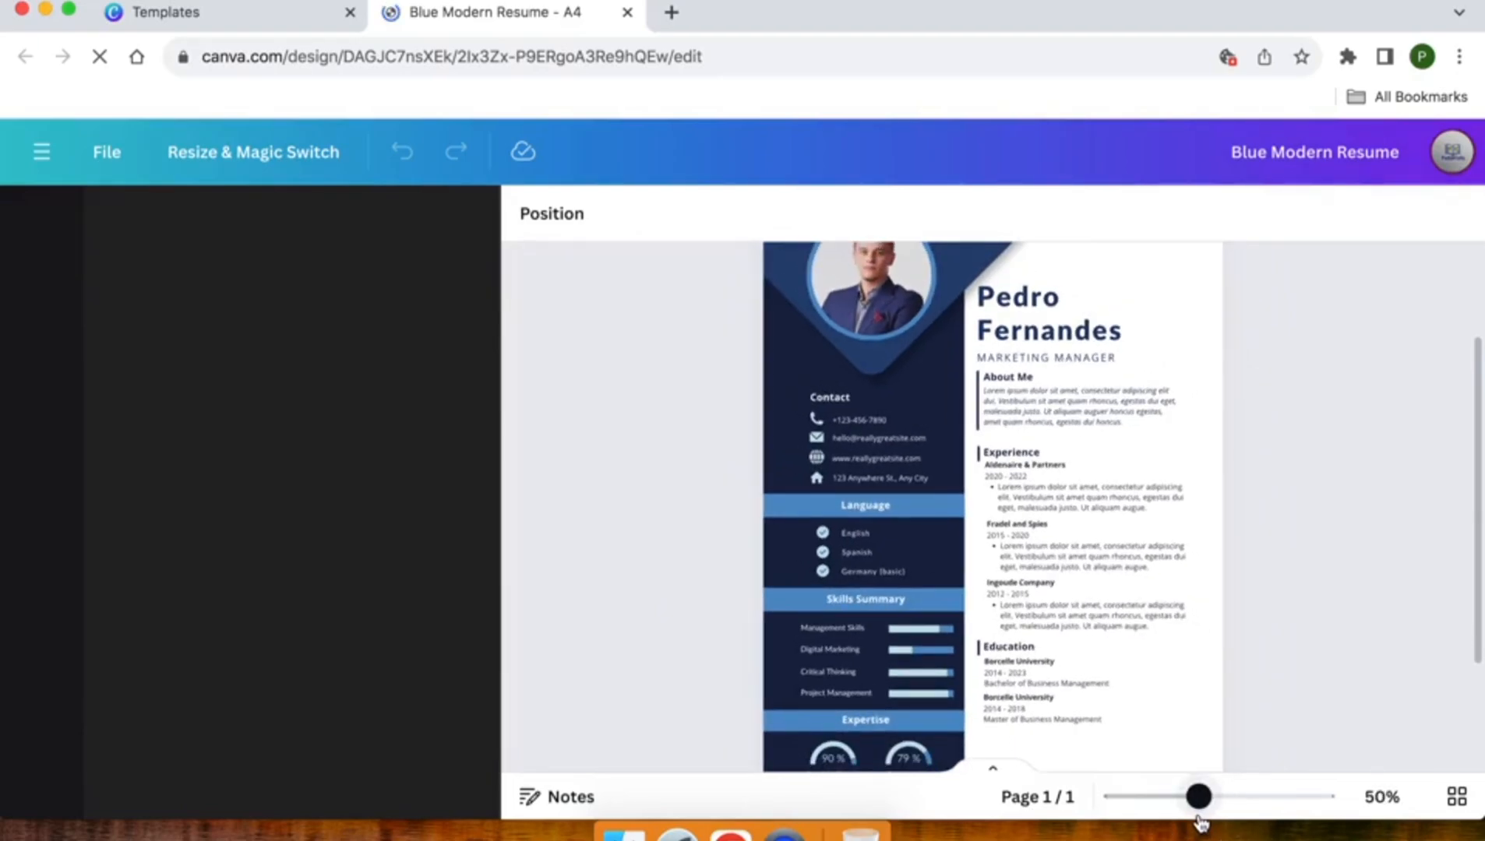
{"action": "scroll", "coordinate": [982, 557], "scroll_direction": "up", "scroll_amount": 3}
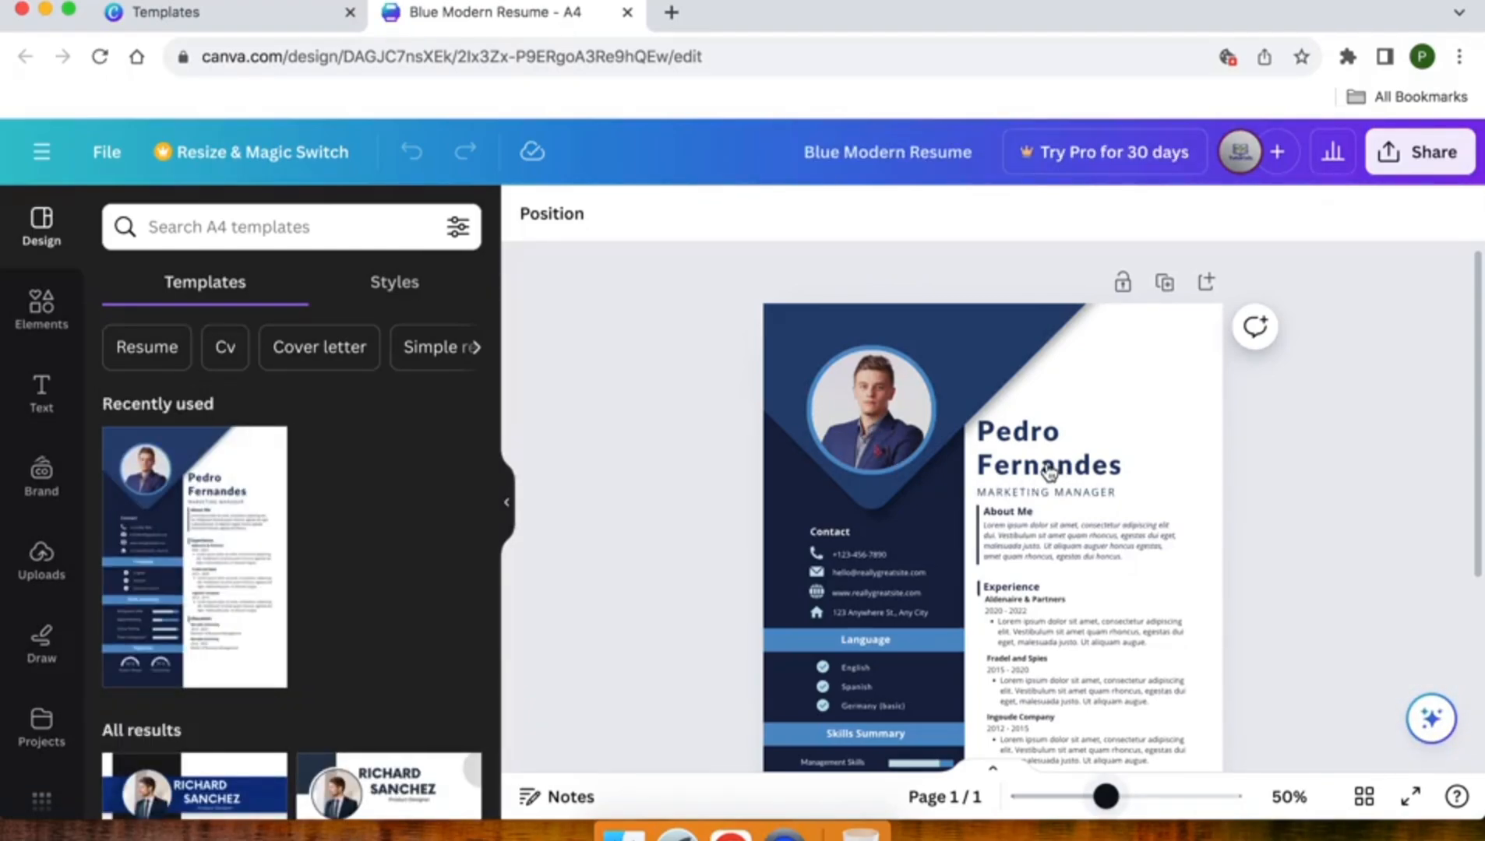
{"action": "left_click", "coordinate": [885, 408]}
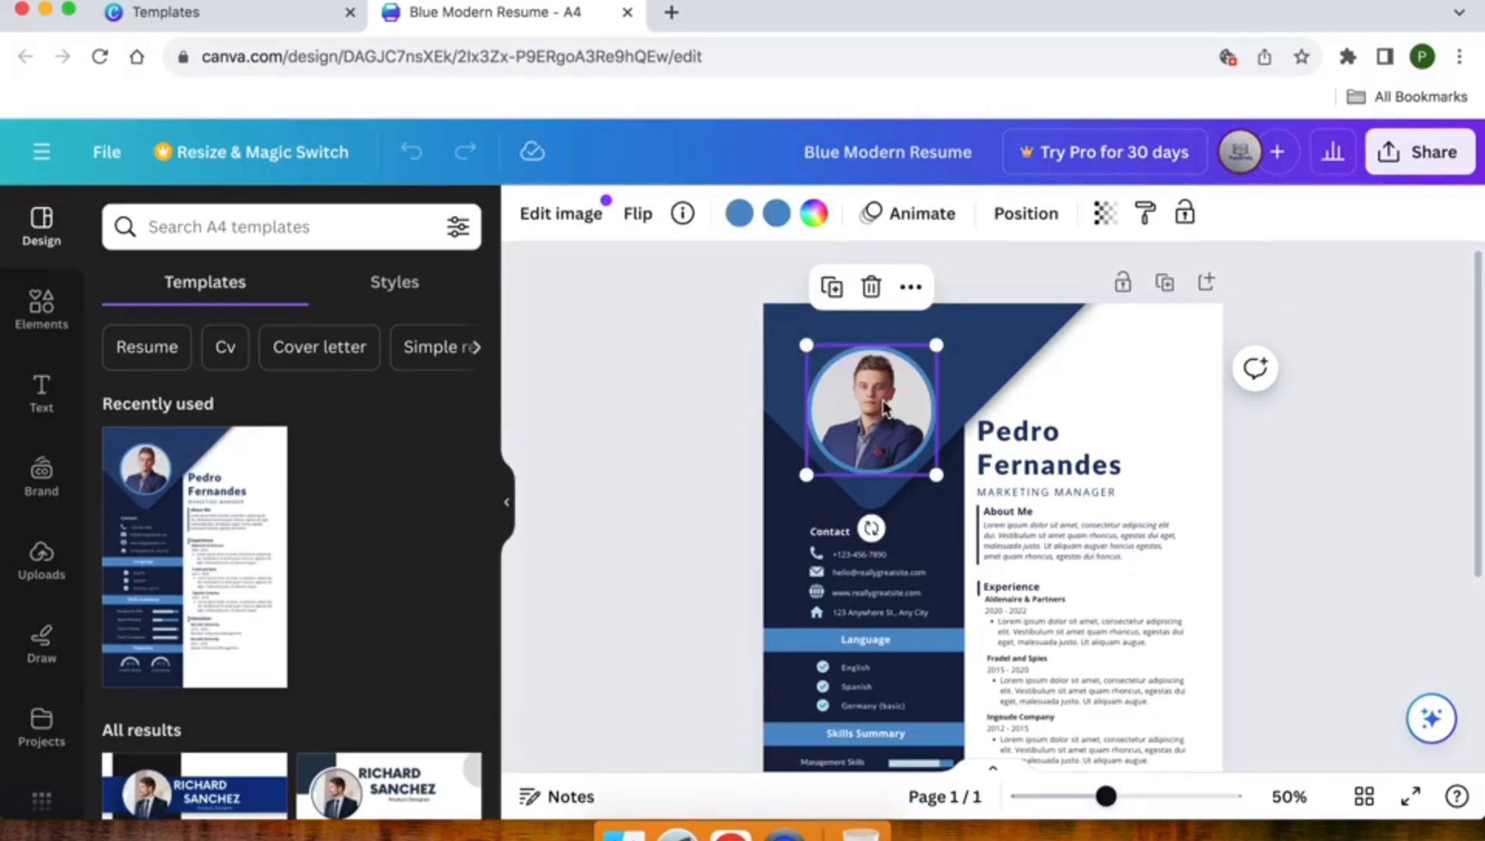
{"action": "key", "text": "Delete"}
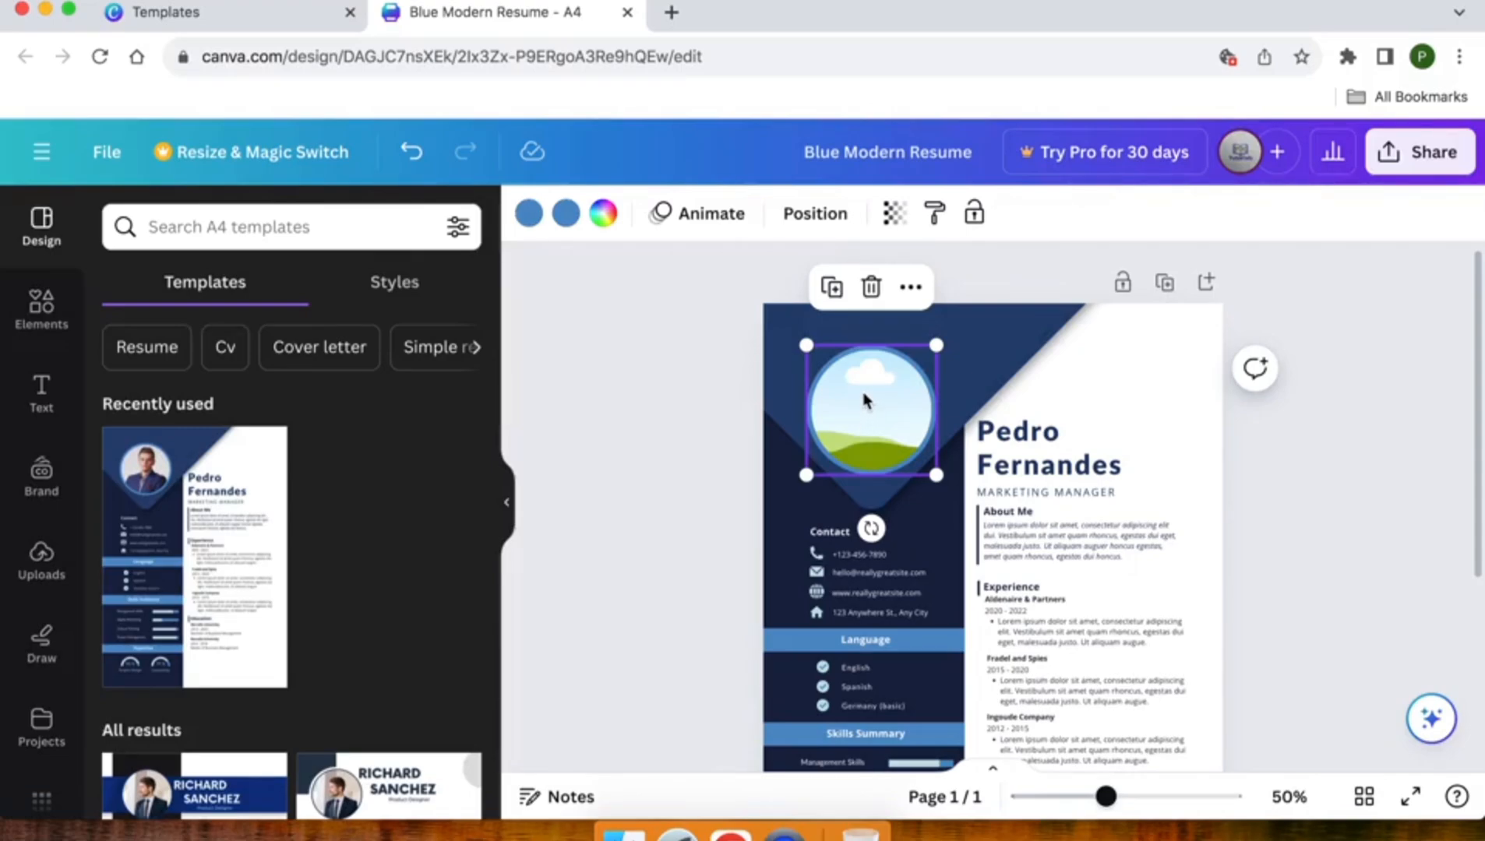
Step: Upload 2.jpg from the Projects folder through the Uploads panel
{"action": "left_click", "coordinate": [39, 561]}
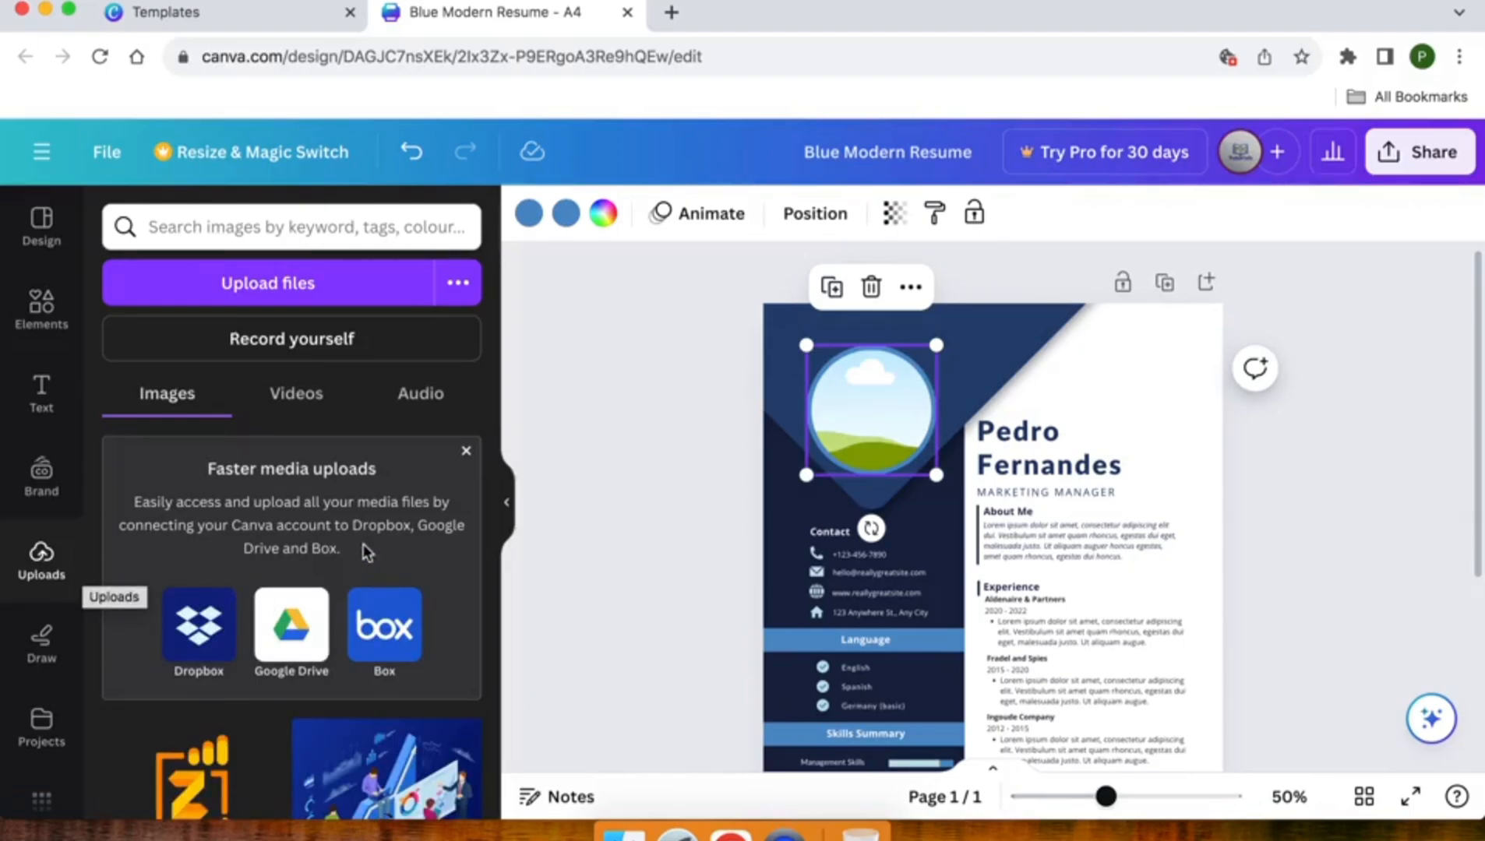
{"action": "left_click", "coordinate": [466, 452]}
{"action": "scroll", "coordinate": [389, 493], "scroll_direction": "down", "scroll_amount": 5}
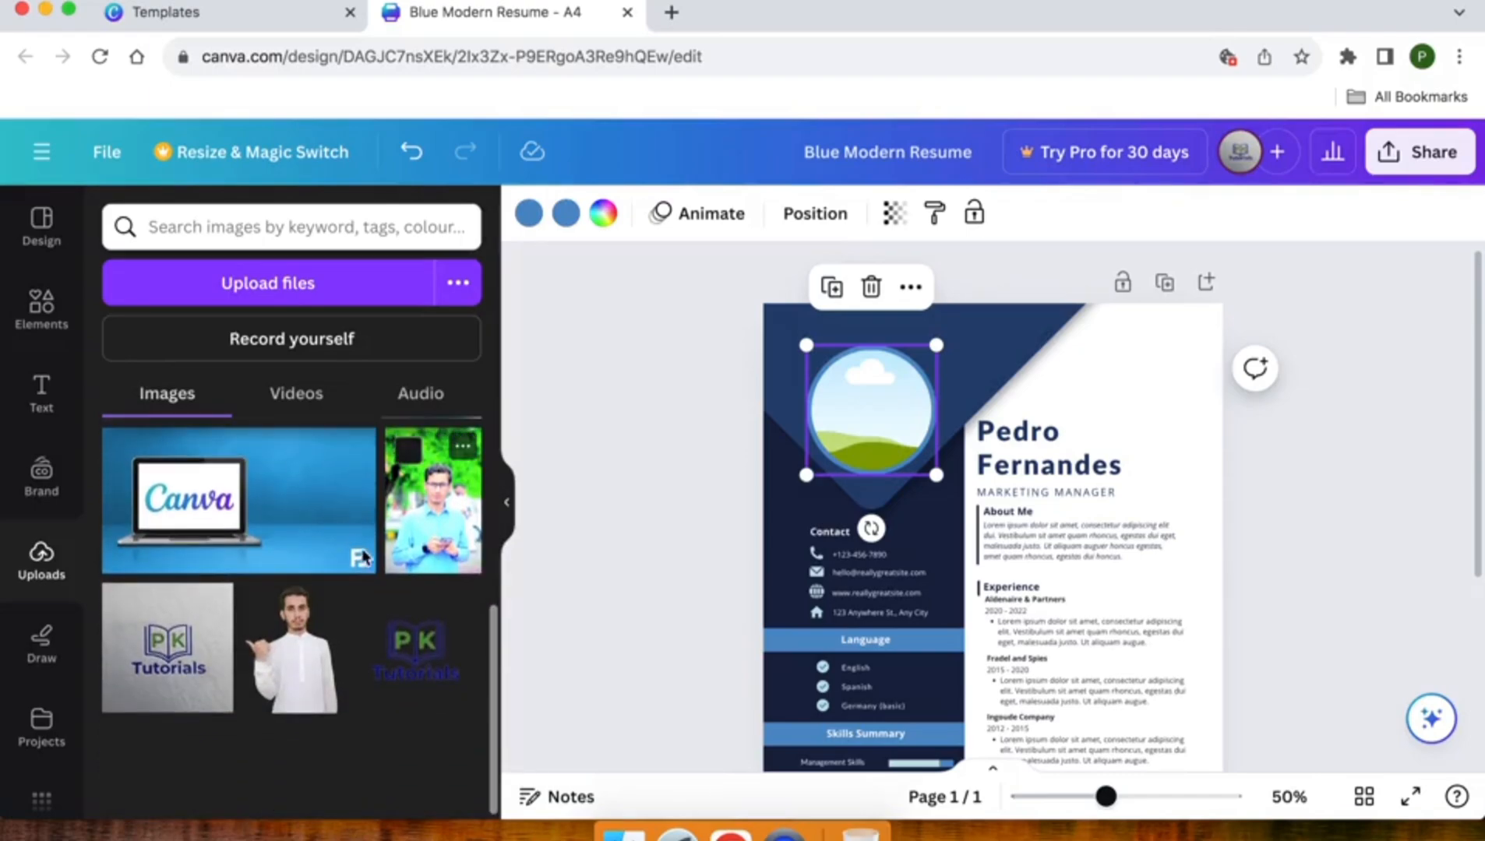
{"action": "scroll", "coordinate": [296, 606], "scroll_direction": "up", "scroll_amount": 5}
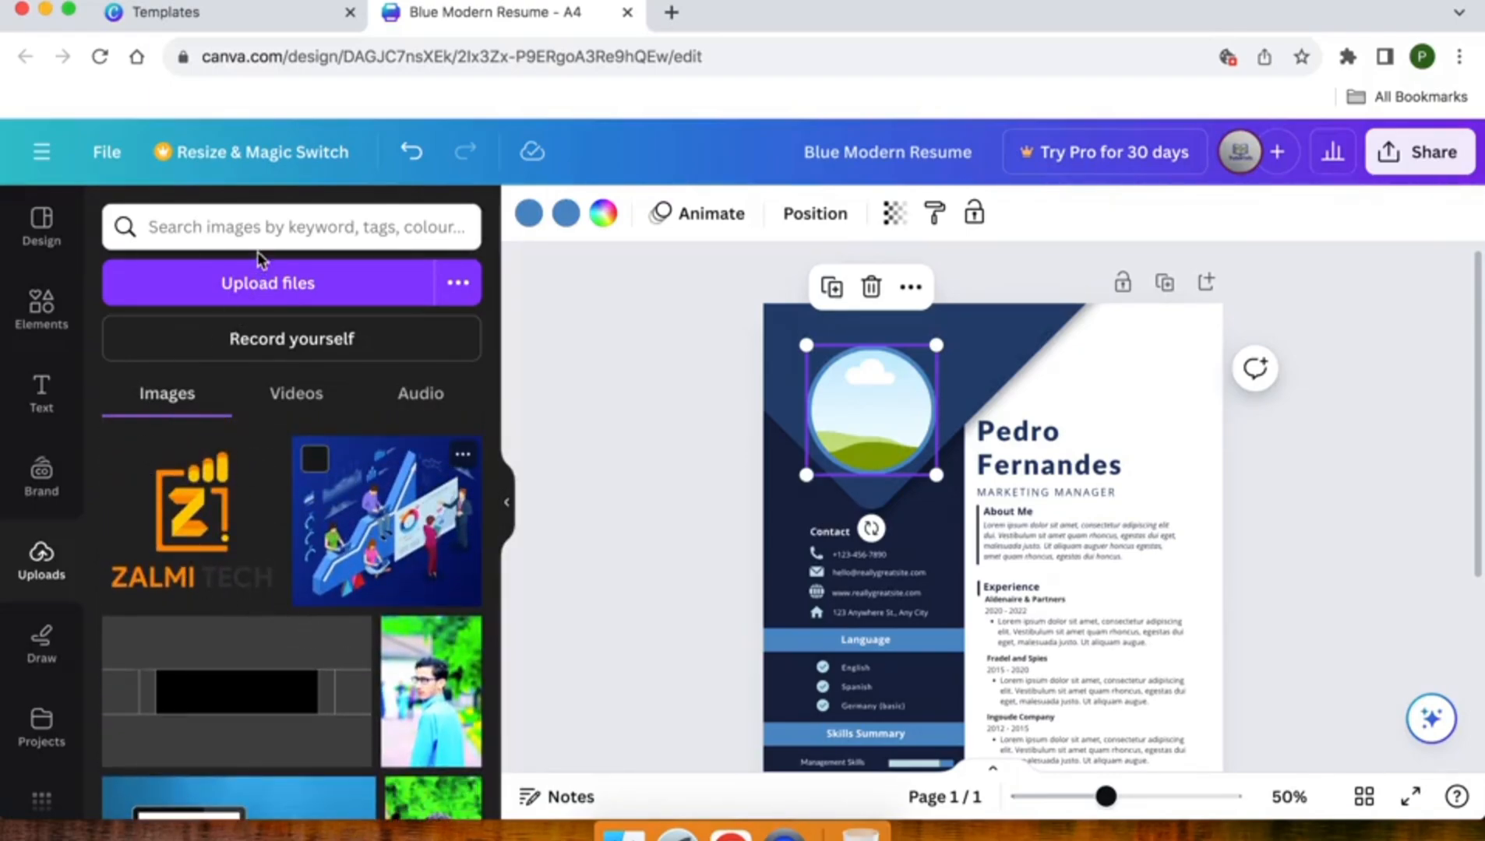
{"action": "left_click", "coordinate": [258, 282]}
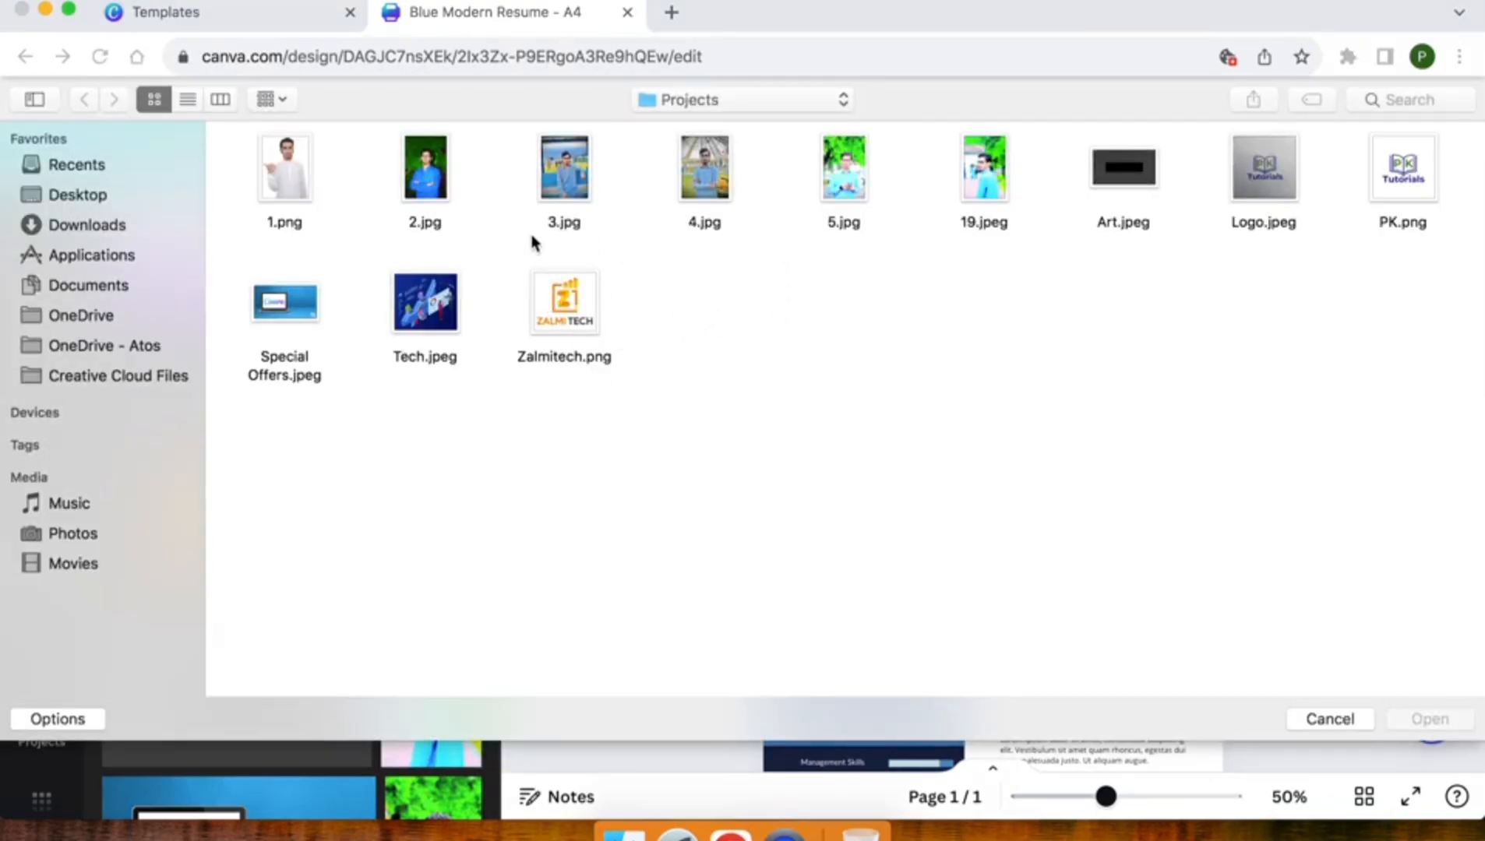
{"action": "left_click", "coordinate": [423, 178]}
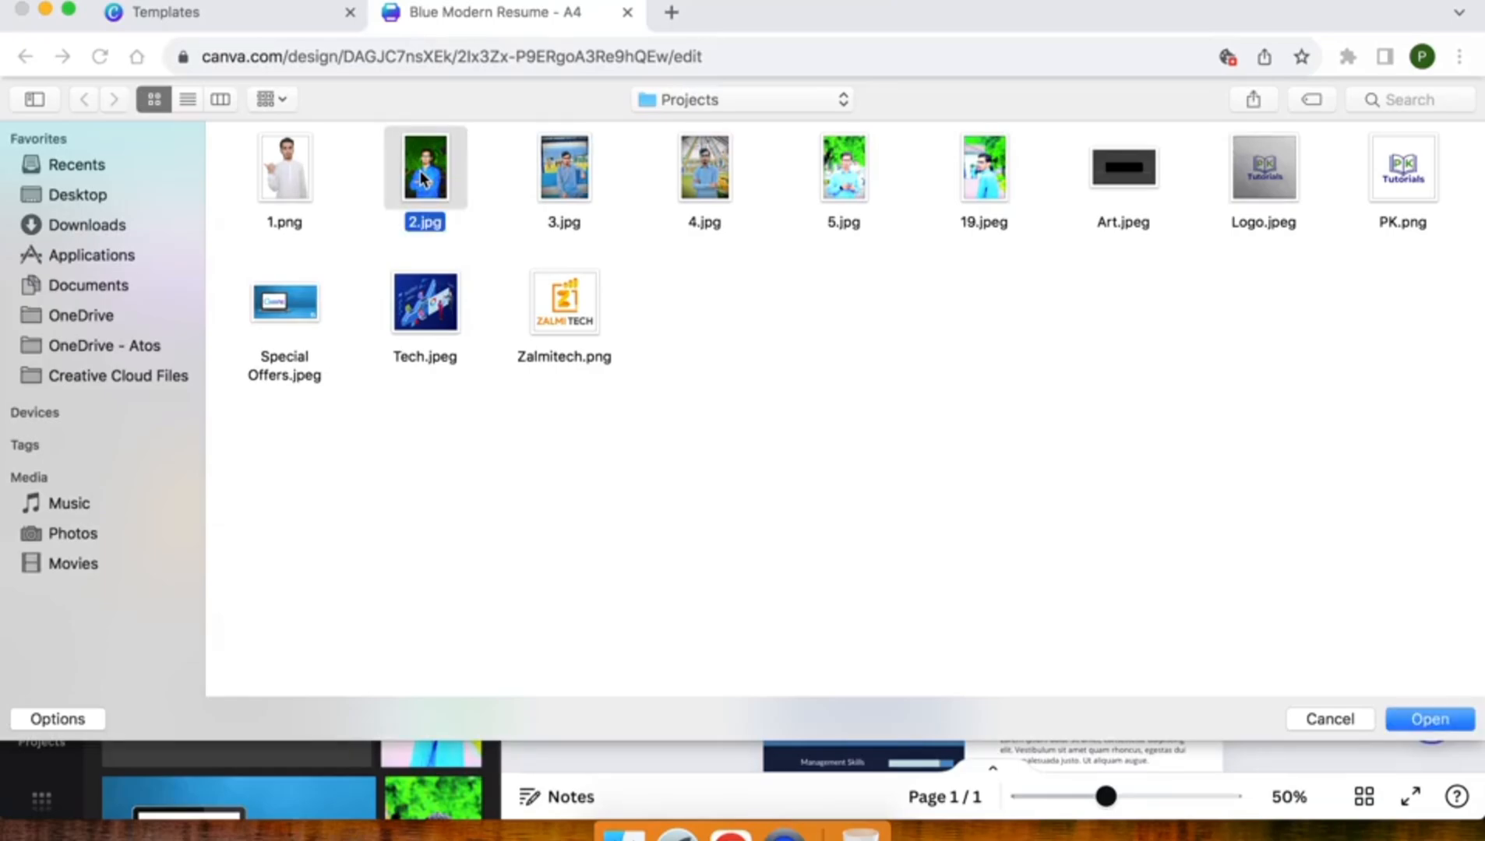
{"action": "double_click", "coordinate": [420, 178]}
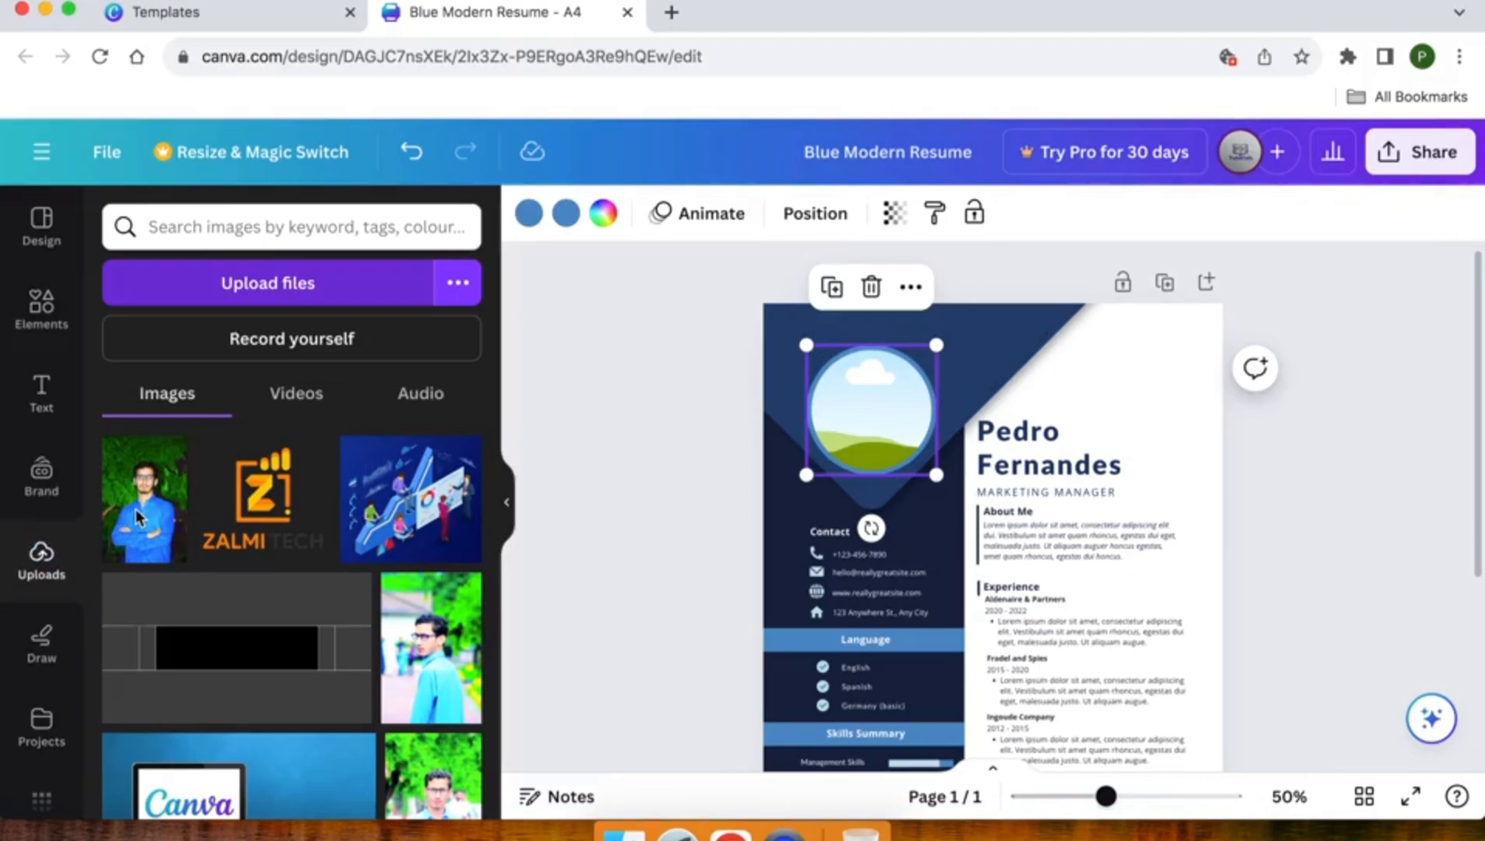
Step: Drag an uploaded portrait into the profile circle, then swap it for another upload
{"action": "left_click_drag", "start_coordinate": [136, 510], "coordinate": [822, 407]}
{"action": "left_click", "coordinate": [653, 421]}
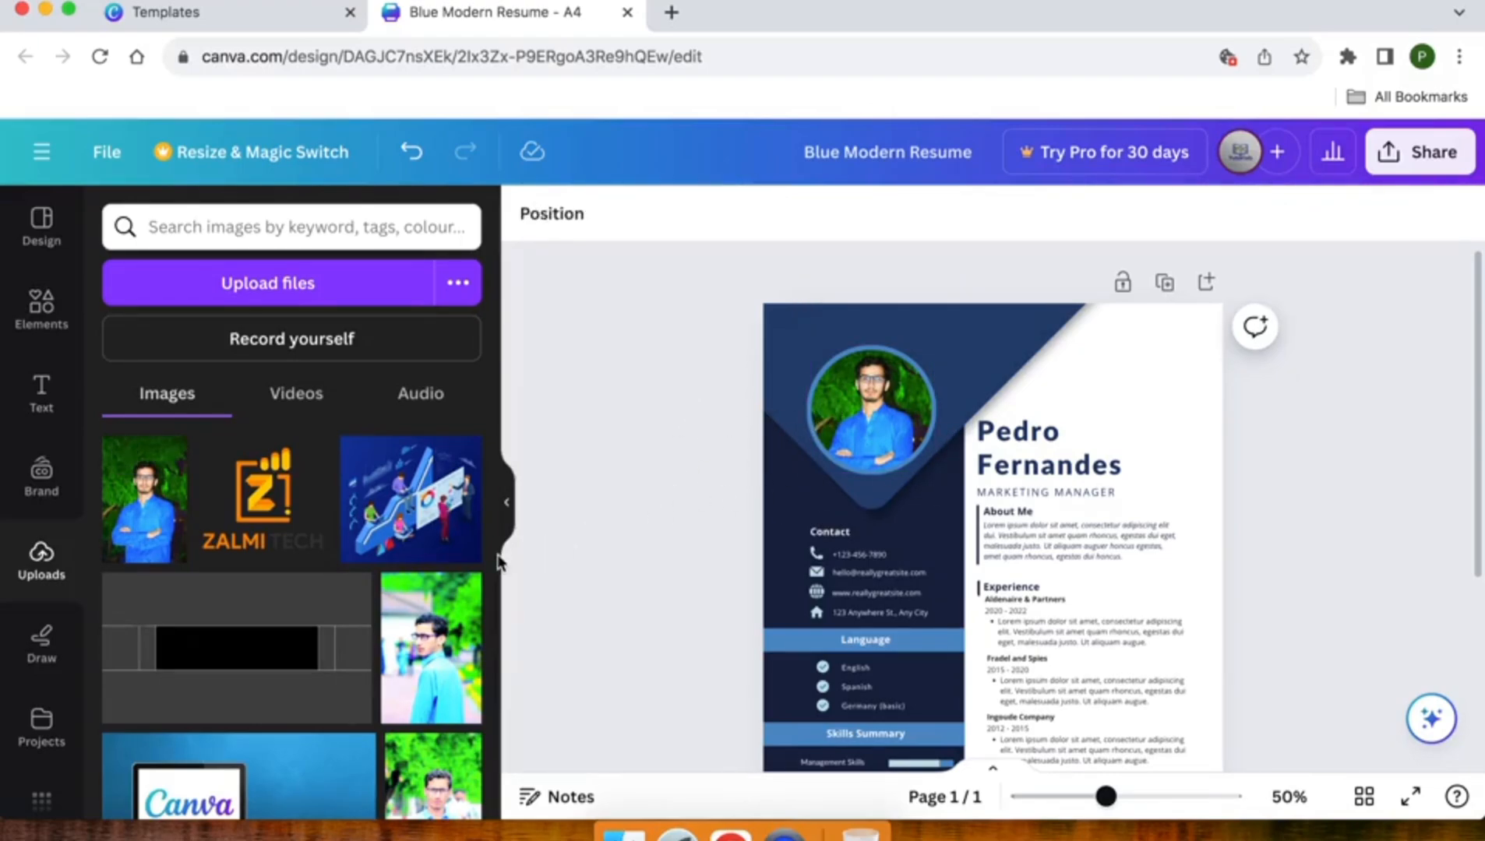
{"action": "scroll", "coordinate": [498, 561], "scroll_direction": "down", "scroll_amount": 5}
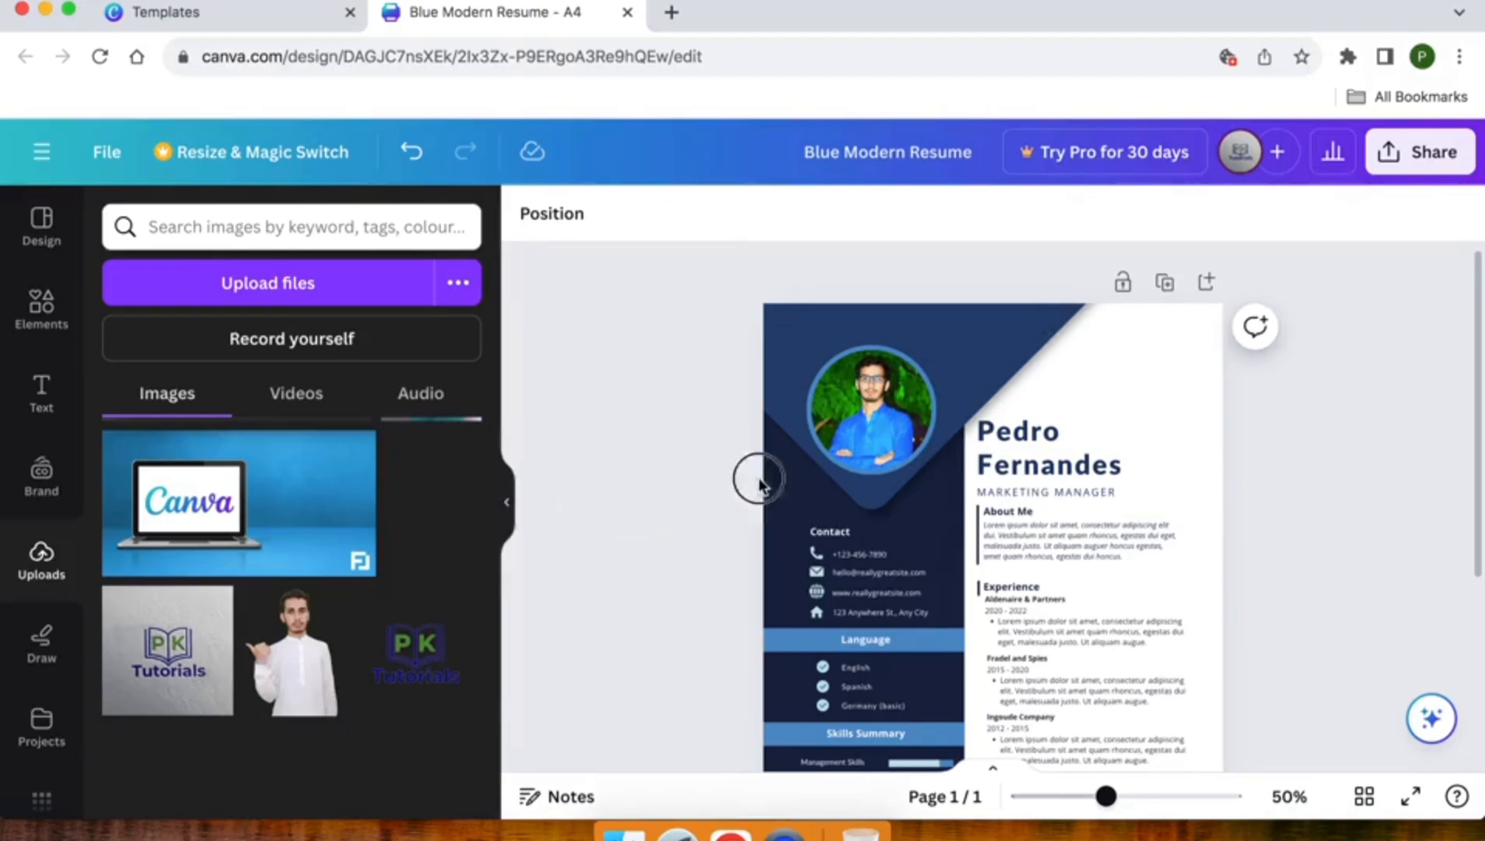
{"action": "left_click_drag", "start_coordinate": [758, 484], "coordinate": [860, 411]}
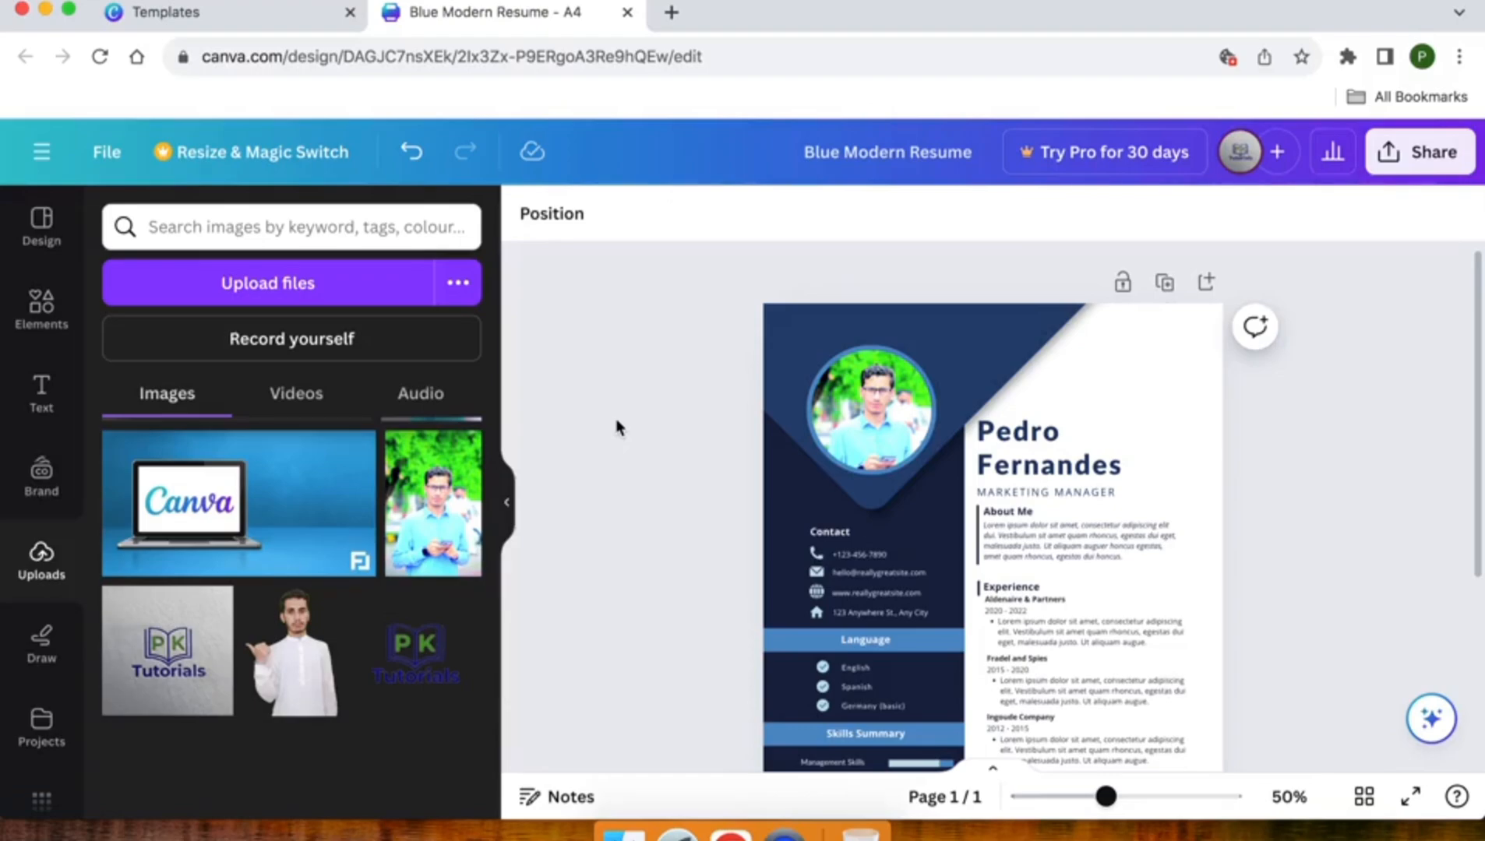
Step: Browse the portrait's Filters and Effects, like Fresco and Duotone, and enlarge the frame slightly
{"action": "left_click", "coordinate": [862, 416]}
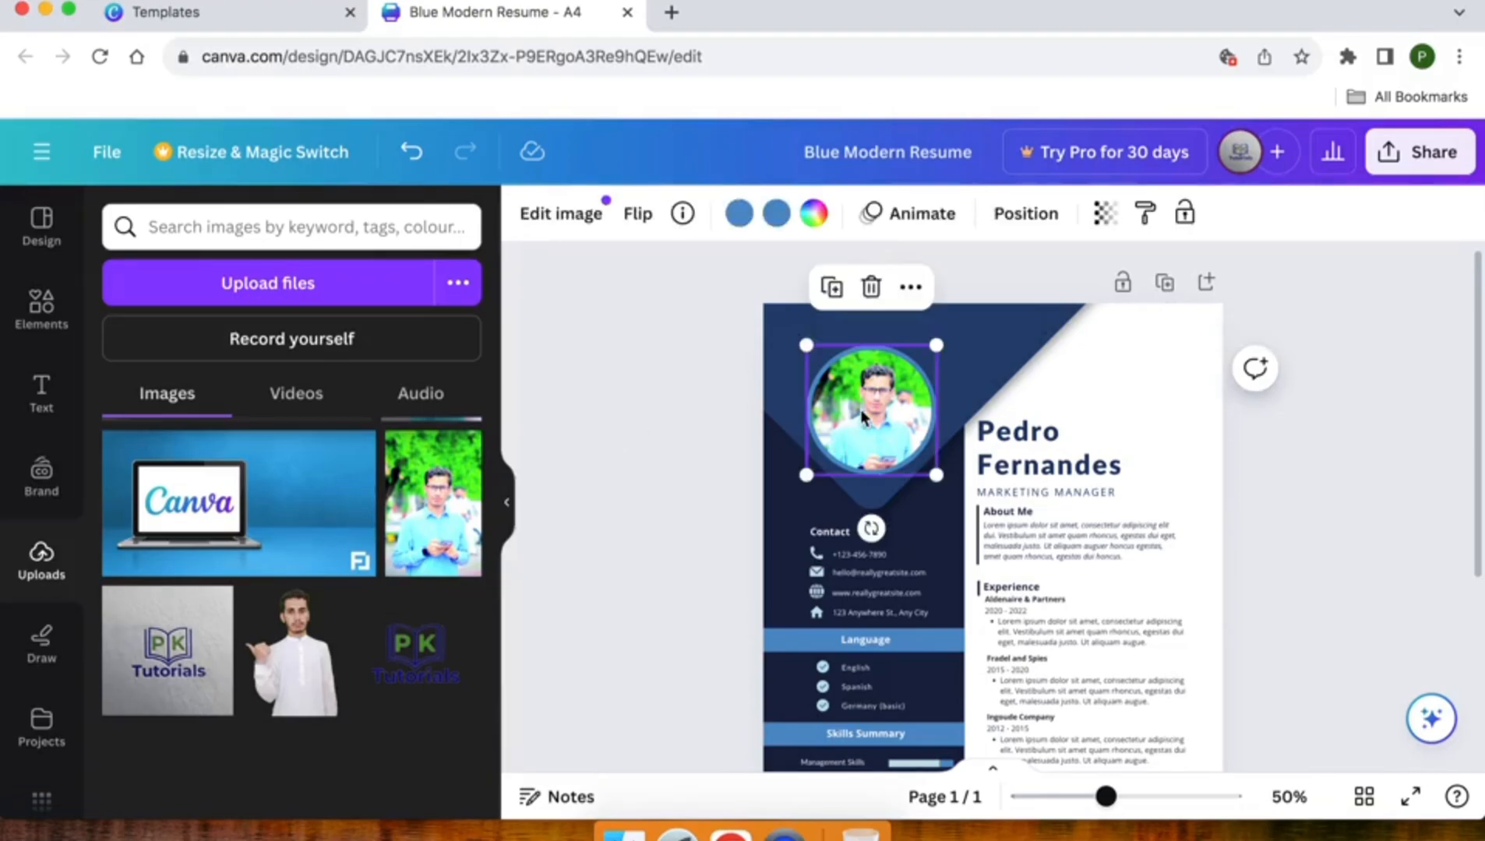
{"action": "left_click", "coordinate": [565, 219]}
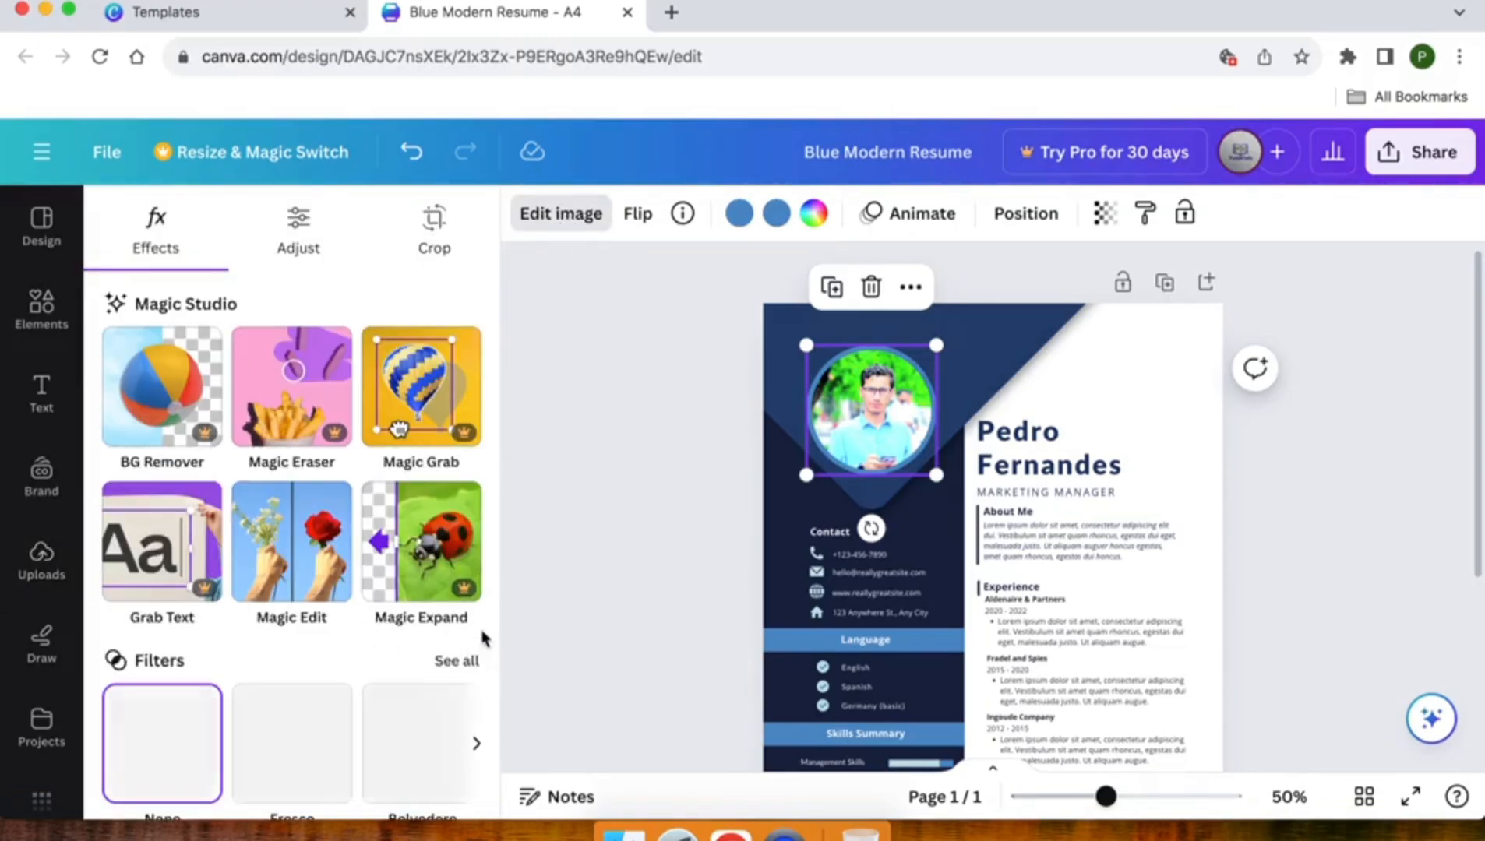
{"action": "scroll", "coordinate": [265, 618], "scroll_direction": "down", "scroll_amount": 3}
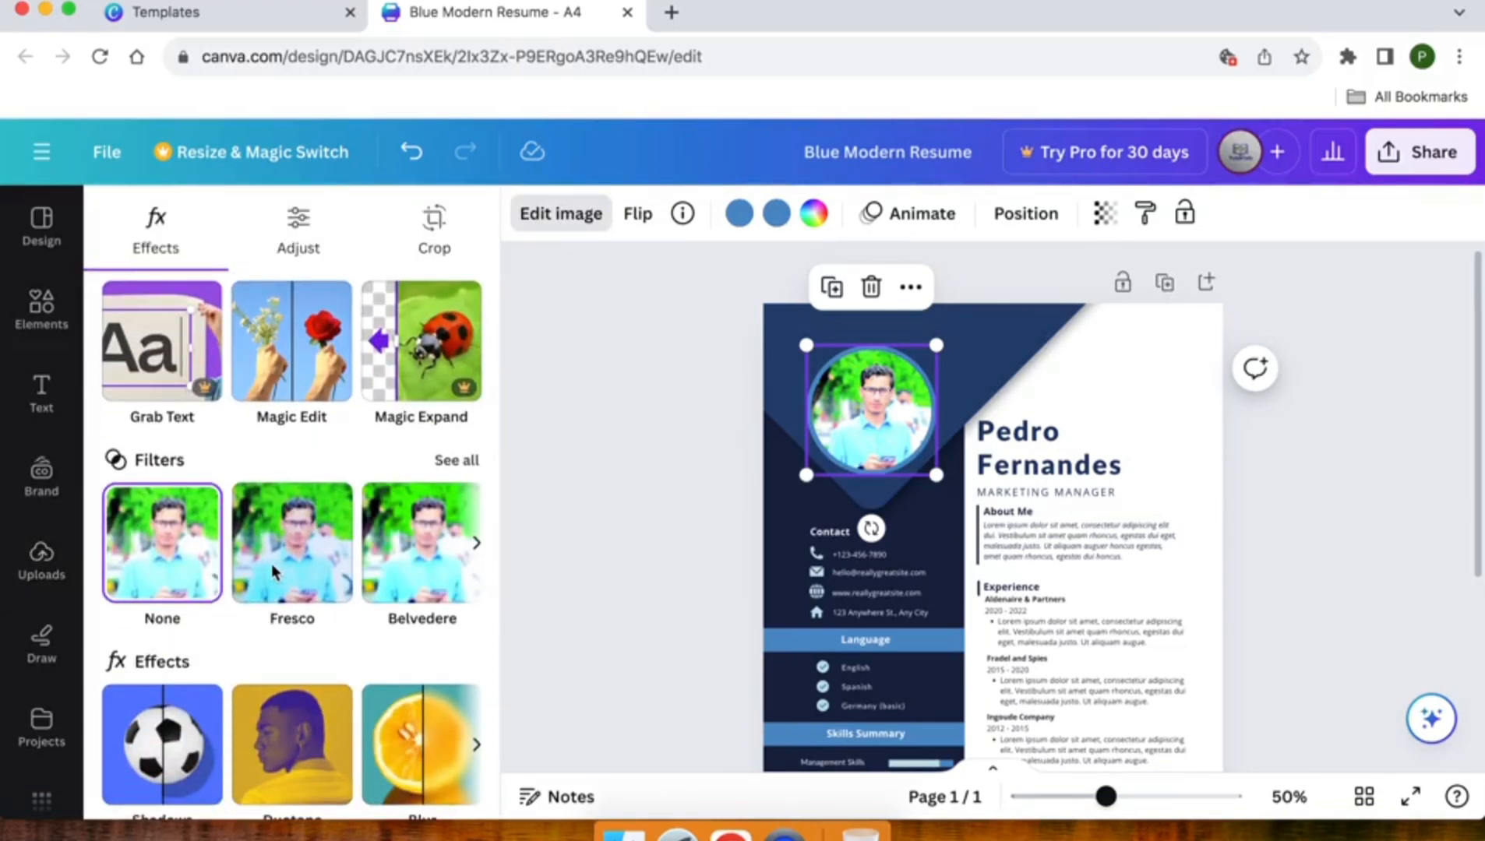
{"action": "scroll", "coordinate": [458, 584], "scroll_direction": "down", "scroll_amount": 3}
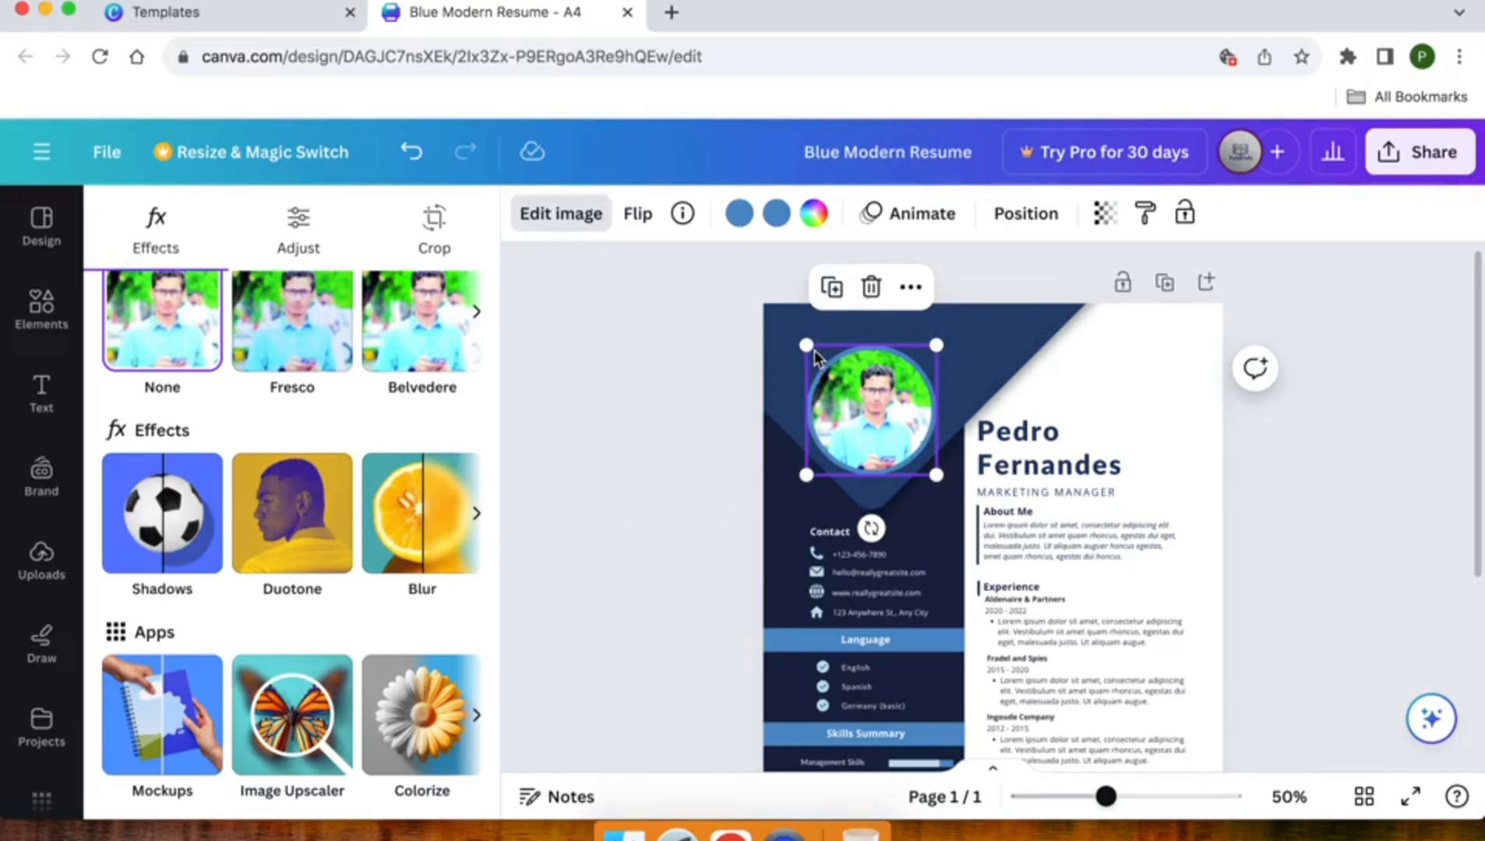
{"action": "mouse_move", "coordinate": [806, 345]}
{"action": "left_mouse_down"}
{"action": "mouse_move", "coordinate": [771, 321]}
{"action": "mouse_move", "coordinate": [809, 343]}
{"action": "left_mouse_up"}
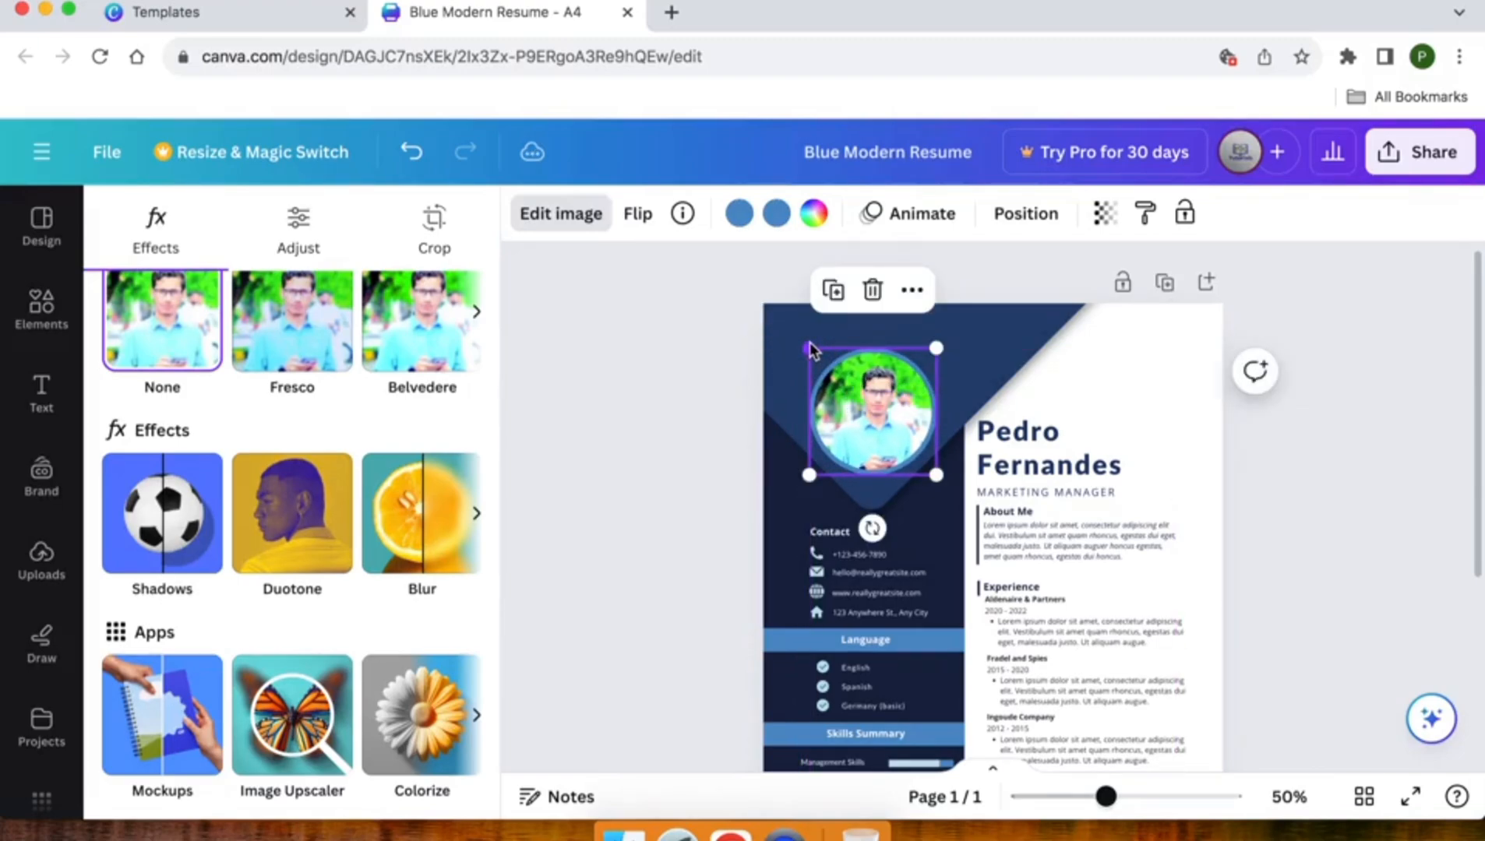
Step: Resize and reposition the portrait in crop mode to centre the face and upper body
{"action": "double_click", "coordinate": [856, 404]}
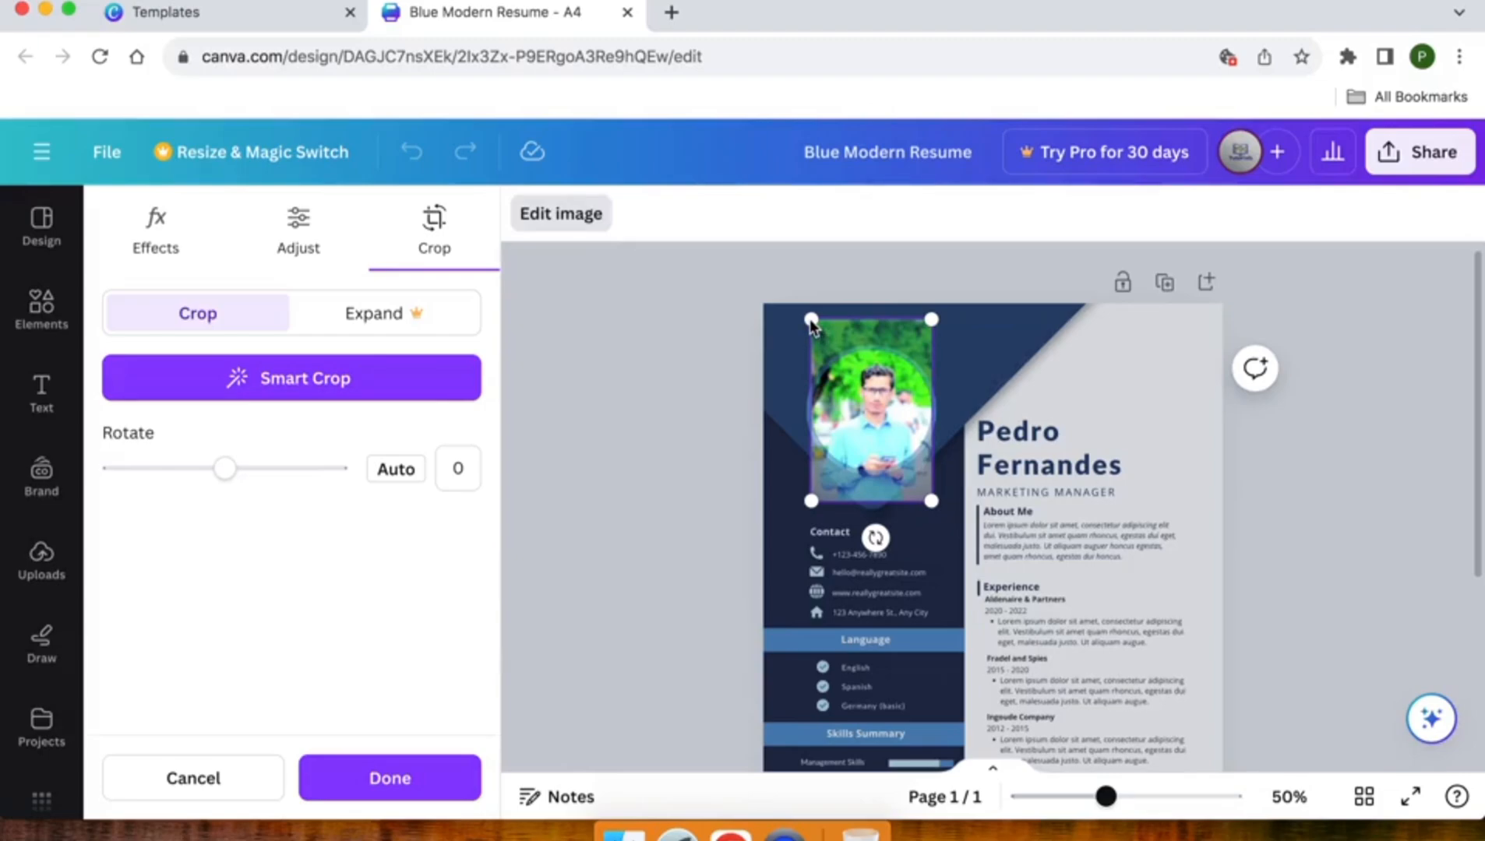
{"action": "left_click_drag", "start_coordinate": [810, 320], "coordinate": [768, 253]}
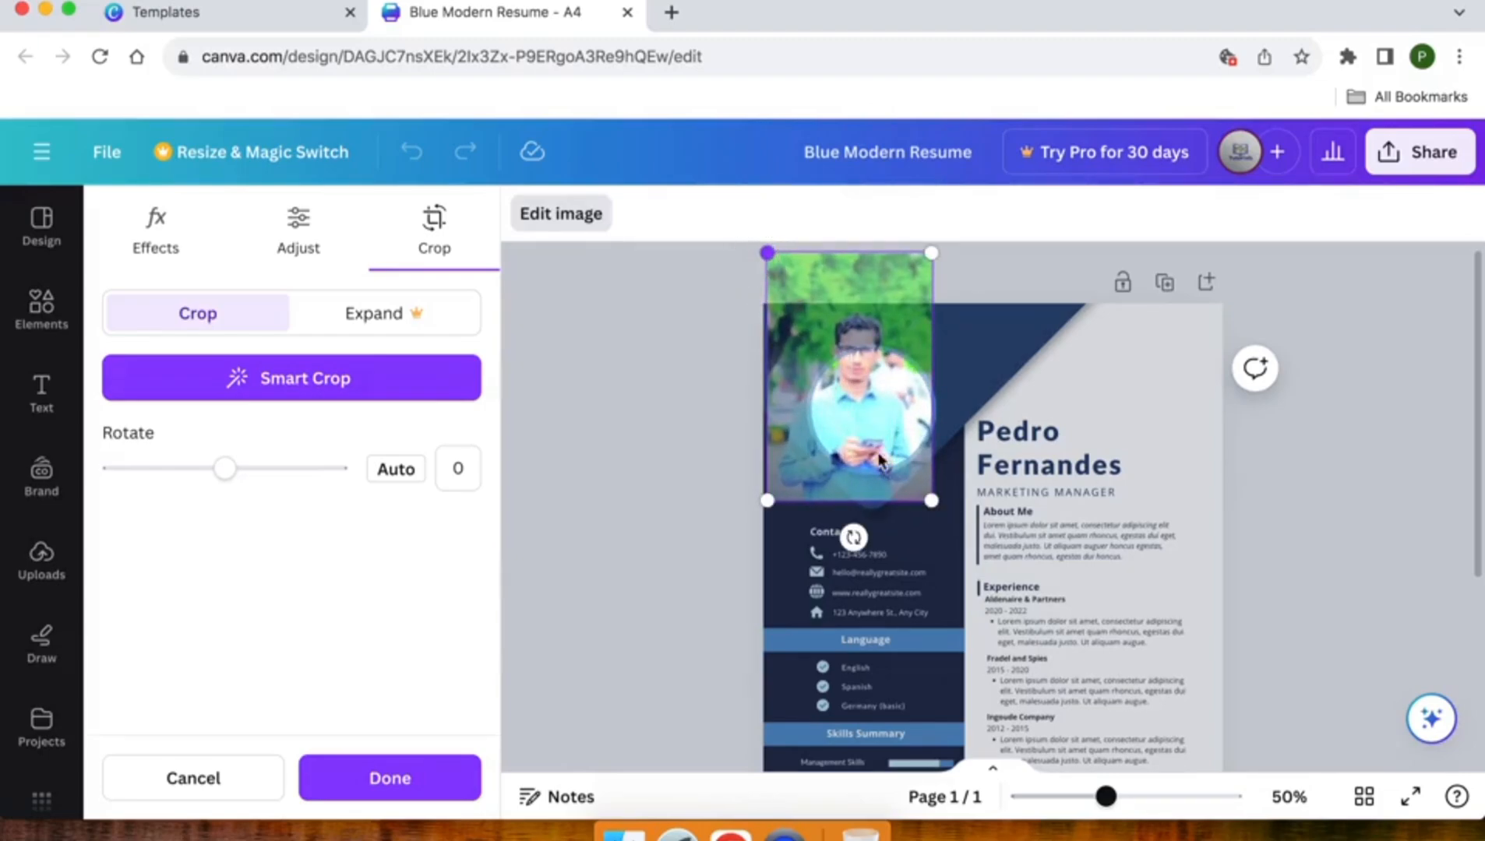
{"action": "left_click_drag", "start_coordinate": [857, 419], "coordinate": [884, 468]}
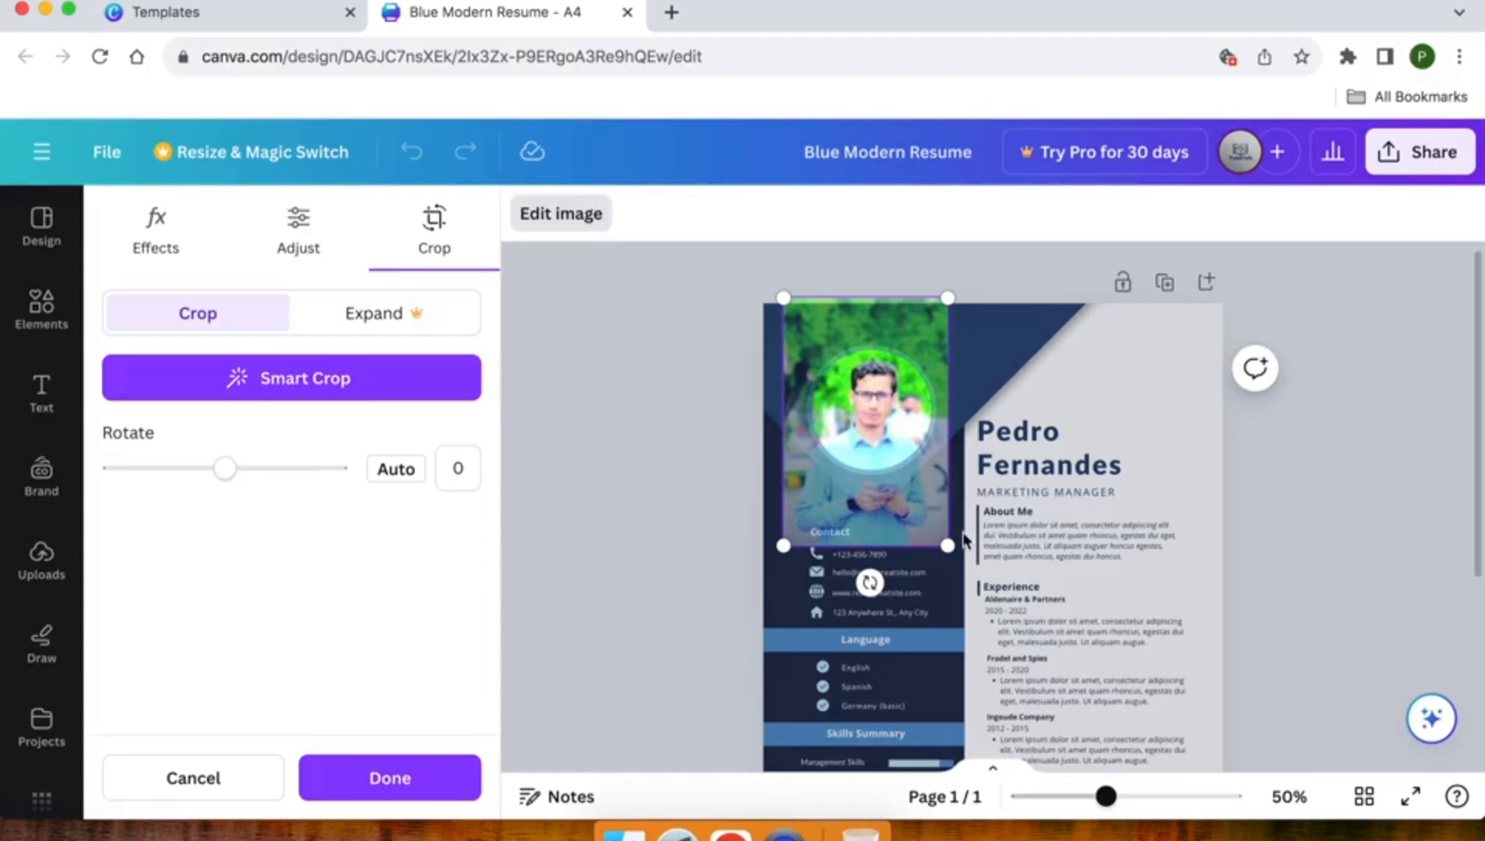
{"action": "left_click_drag", "start_coordinate": [948, 547], "coordinate": [933, 523]}
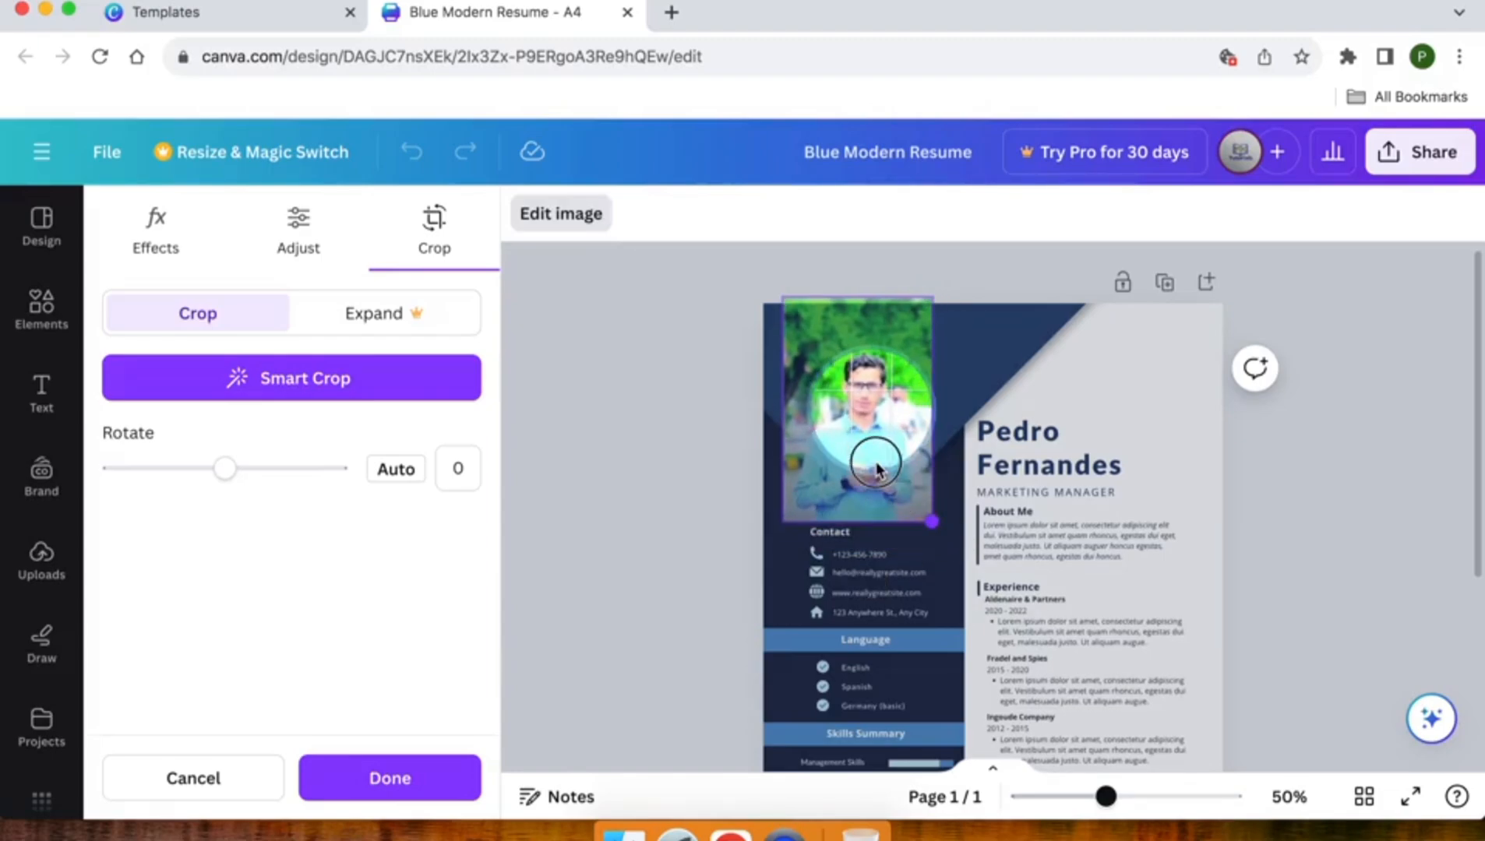
{"action": "left_click_drag", "start_coordinate": [781, 301], "coordinate": [811, 339]}
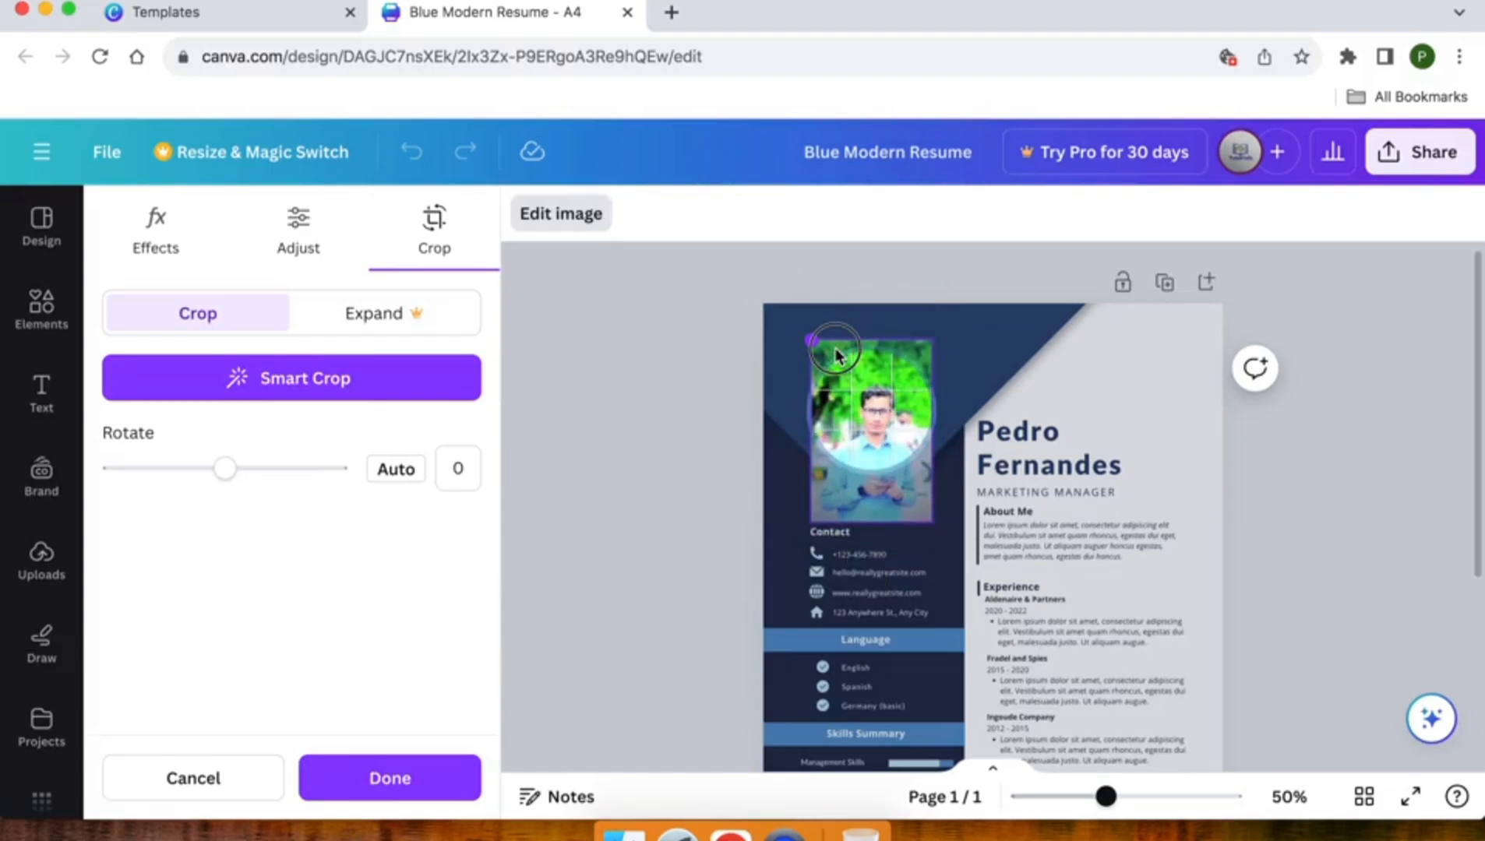
{"action": "left_click_drag", "start_coordinate": [878, 426], "coordinate": [863, 397]}
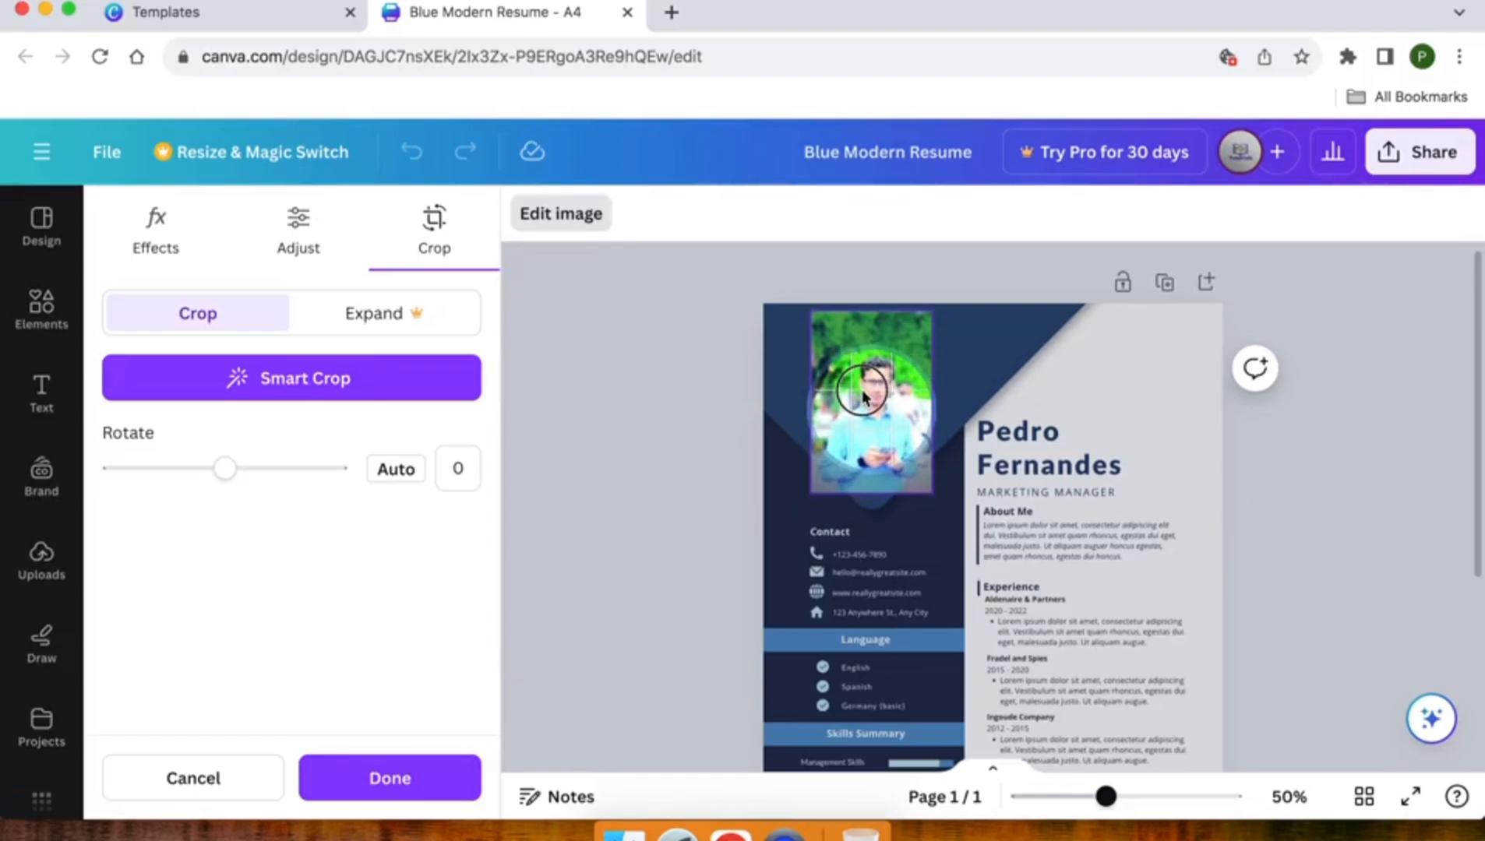
{"action": "left_click", "coordinate": [674, 318]}
{"action": "left_click", "coordinate": [675, 325]}
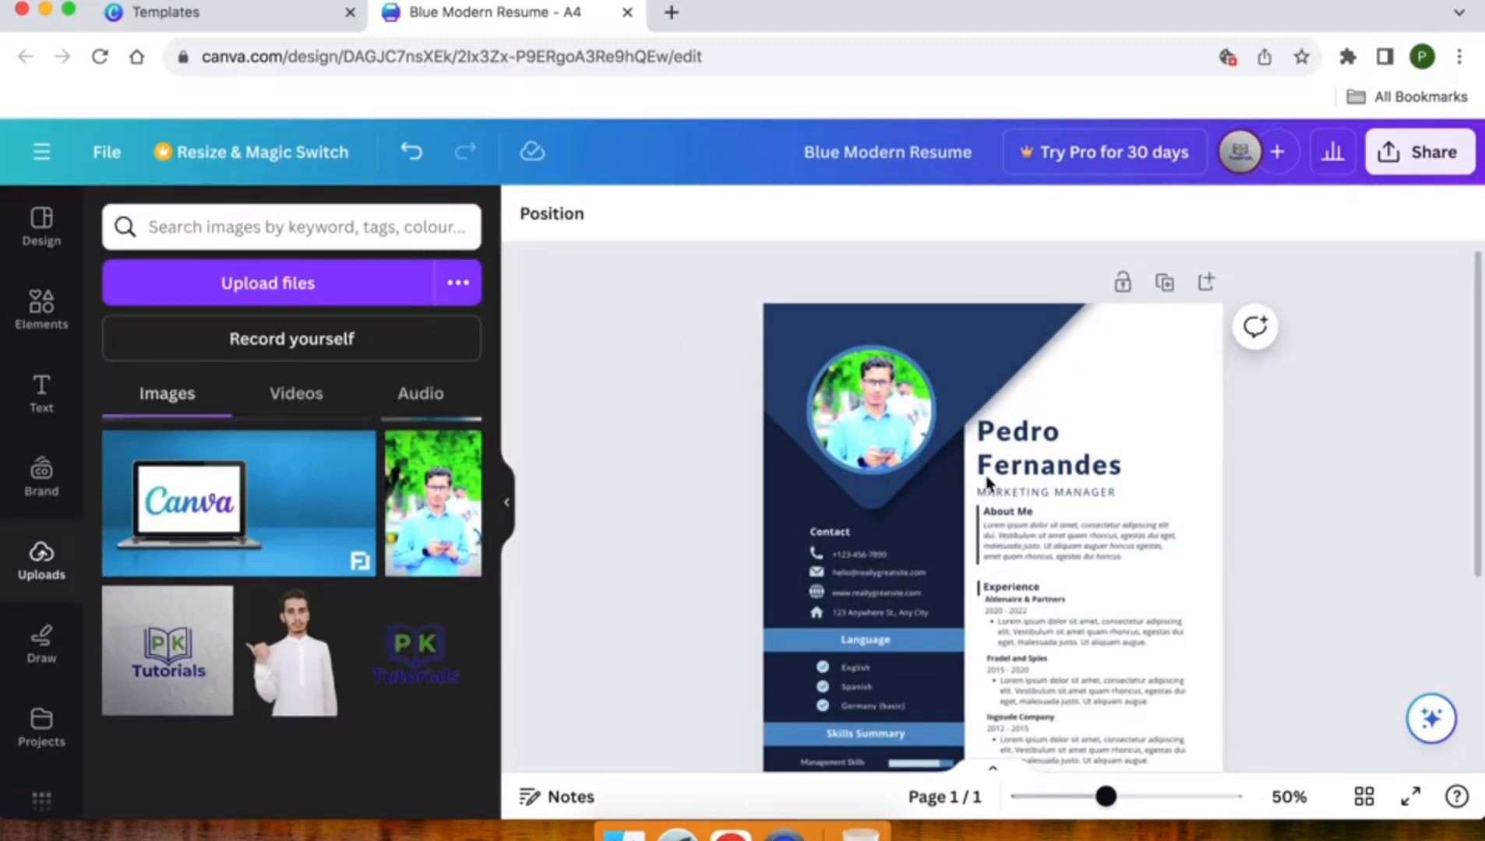
Step: Replace the sample name heading with the resume owner's full name, fixing a typo
{"action": "scroll", "coordinate": [985, 483], "scroll_direction": "down", "scroll_amount": 3}
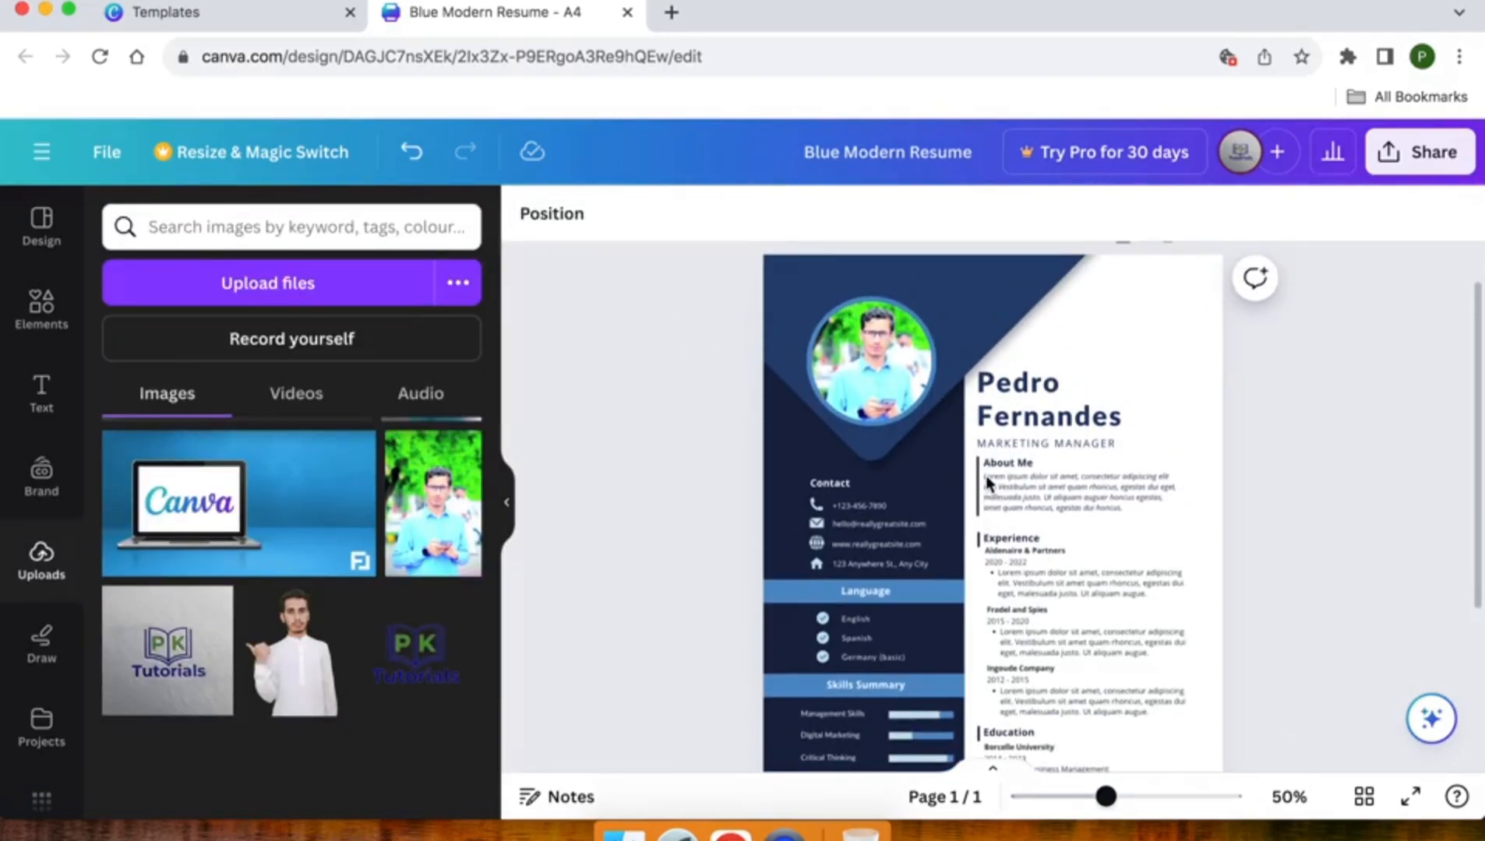
{"action": "double_click", "coordinate": [1013, 385]}
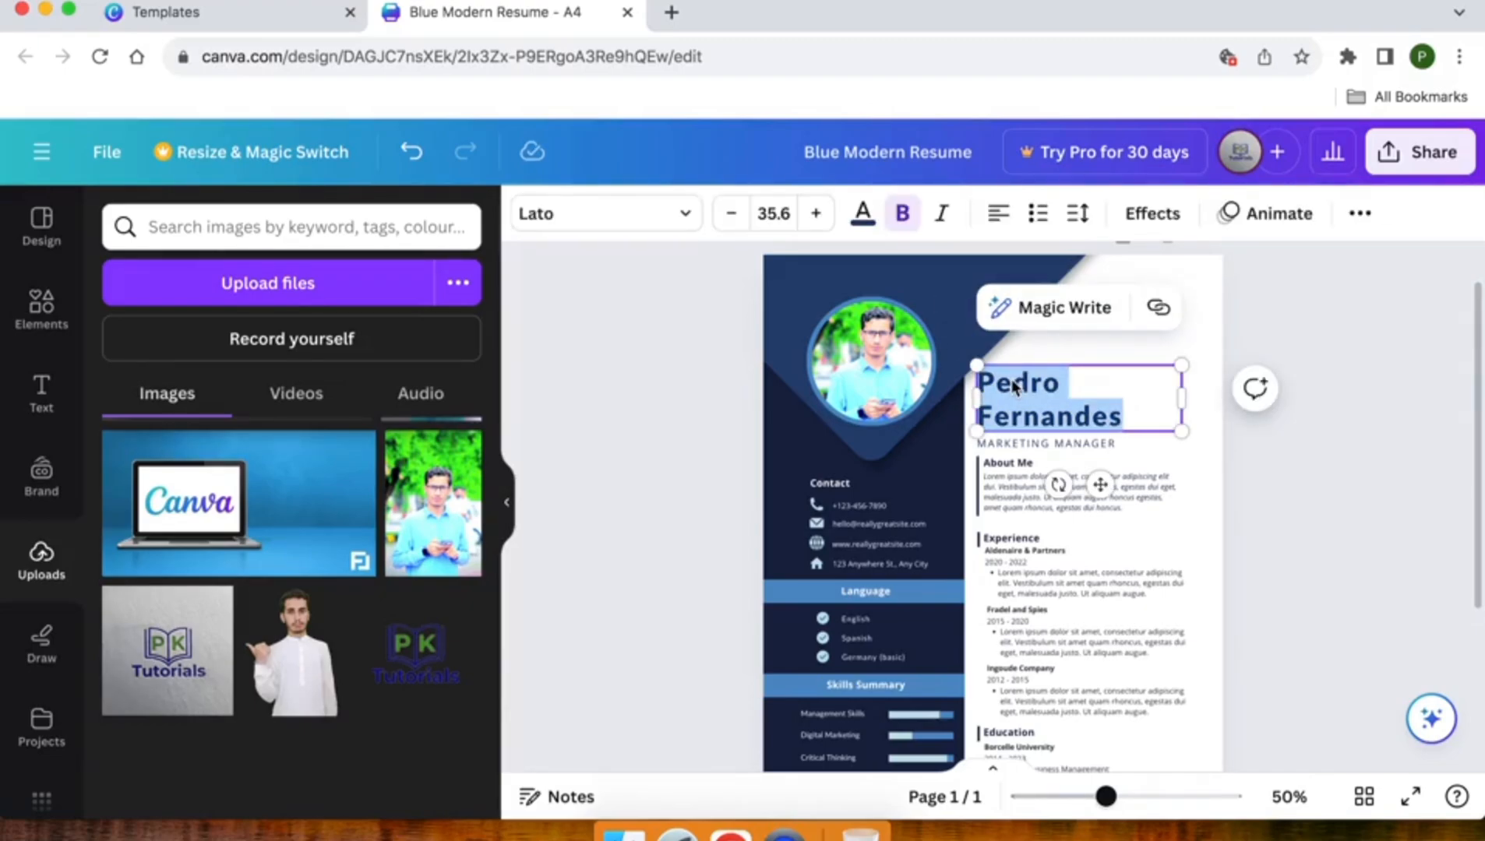
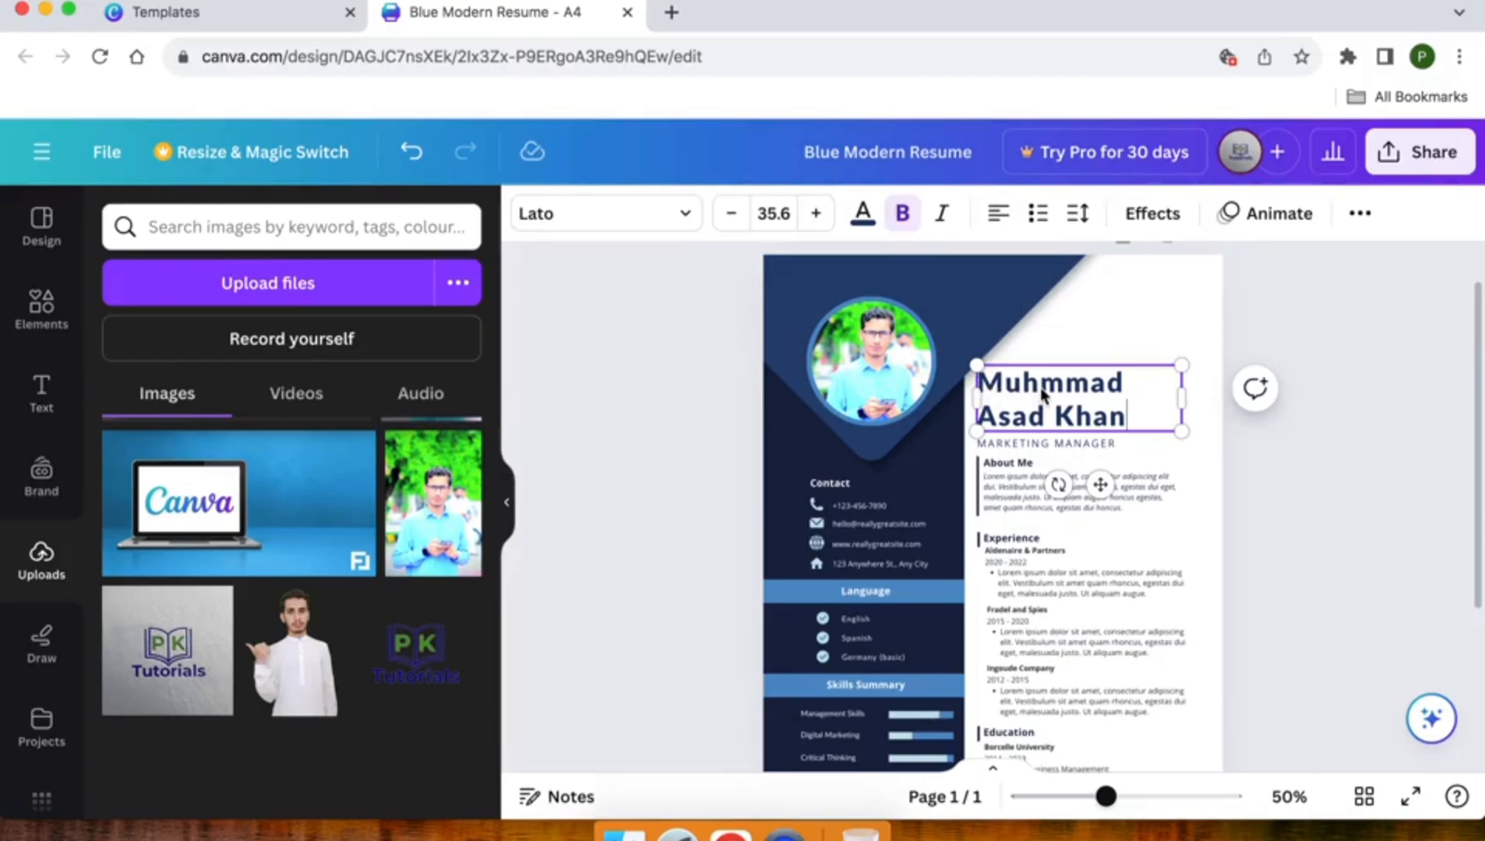
{"action": "type", "text": "a"}
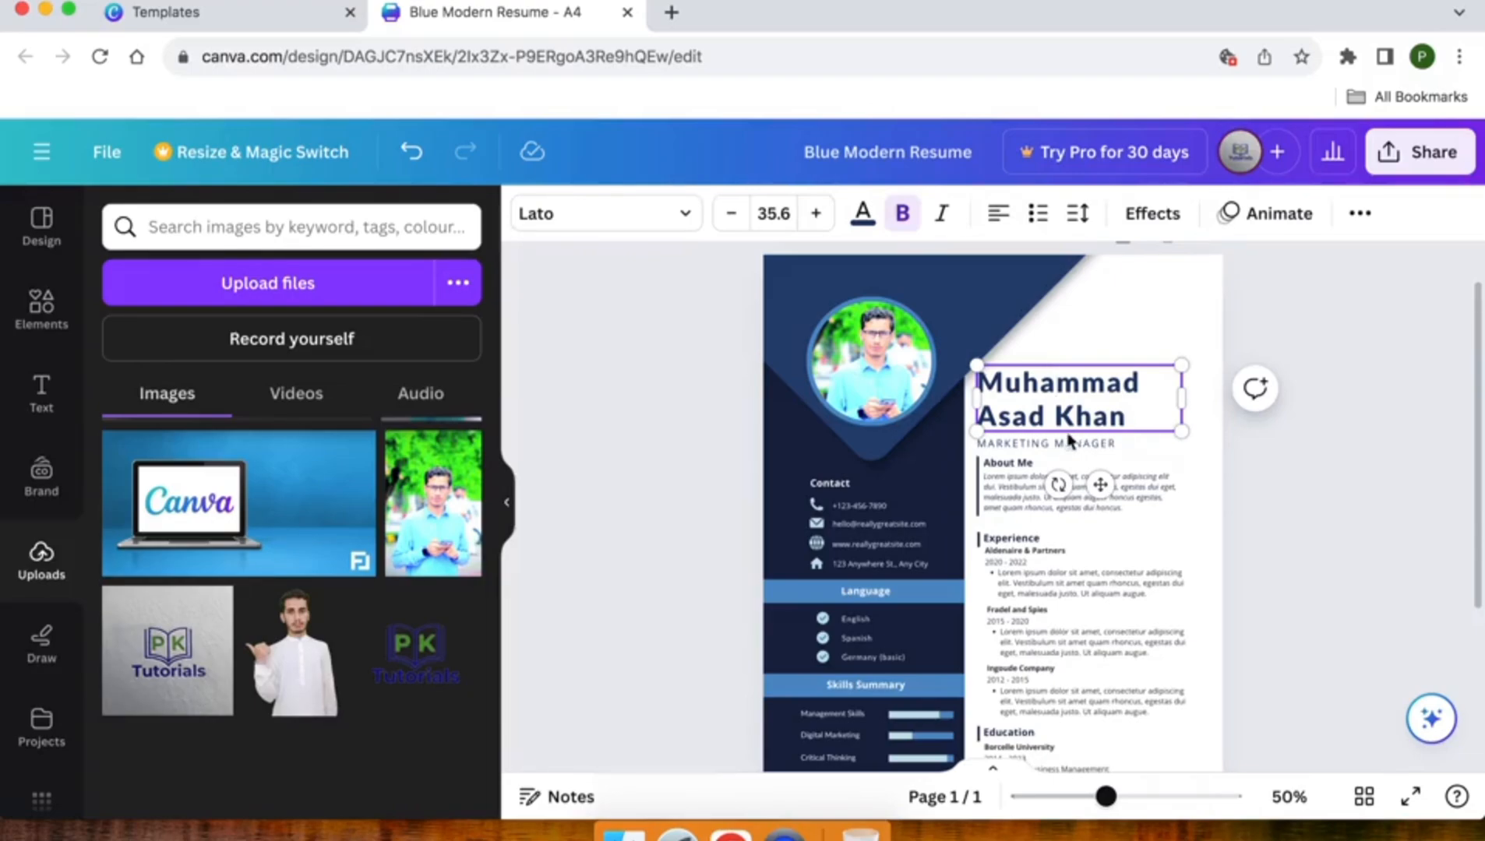
Step: Retype the MARKETING MANAGER job title as GRAPHIC DESIGNER
{"action": "double_click", "coordinate": [1004, 451]}
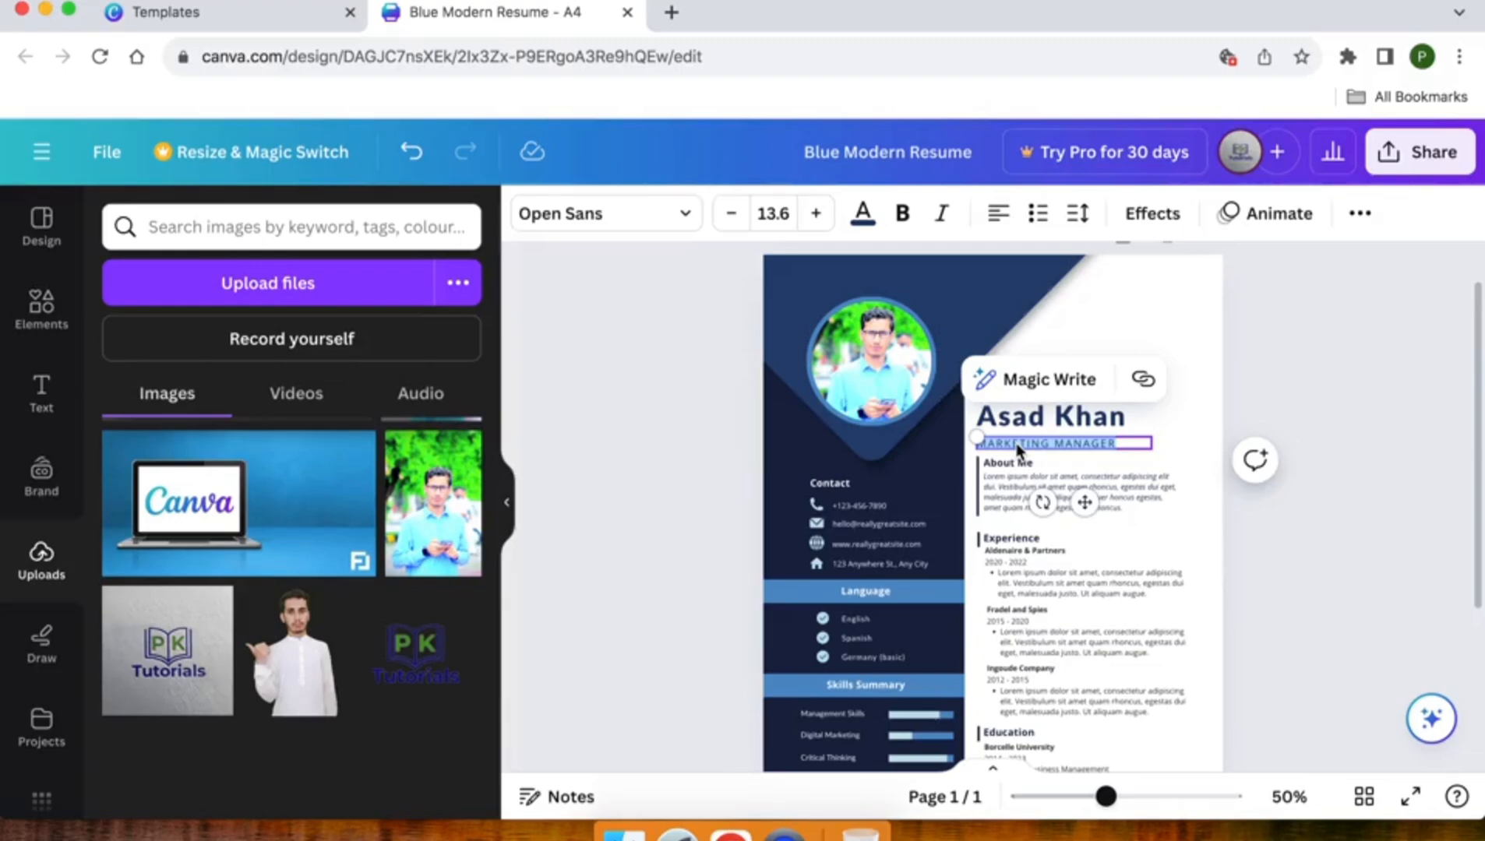
{"action": "type", "text": "GRAP"}
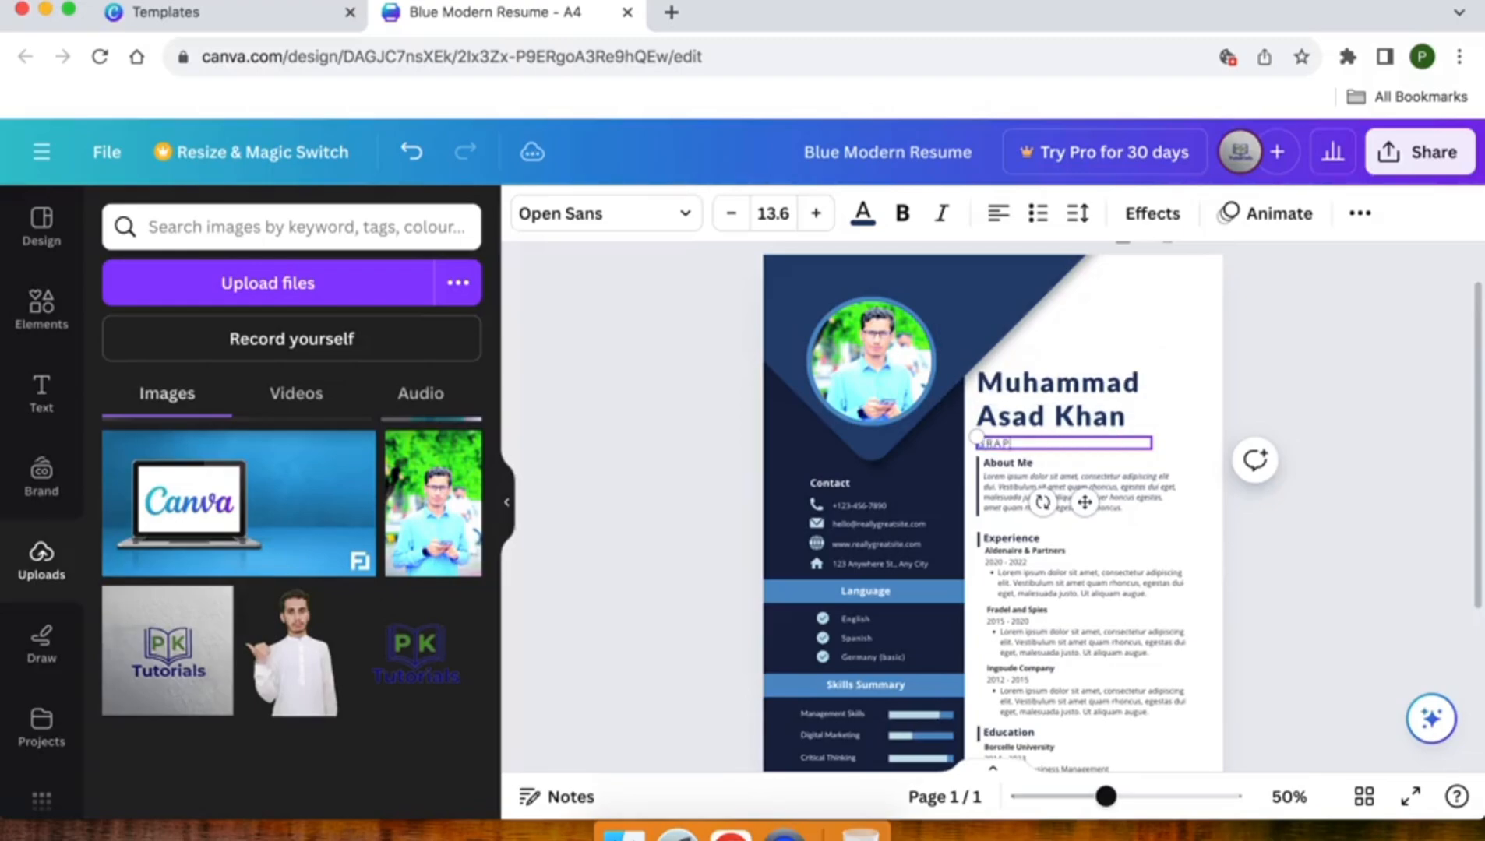
{"action": "type", "text": "HIC DESIGNER"}
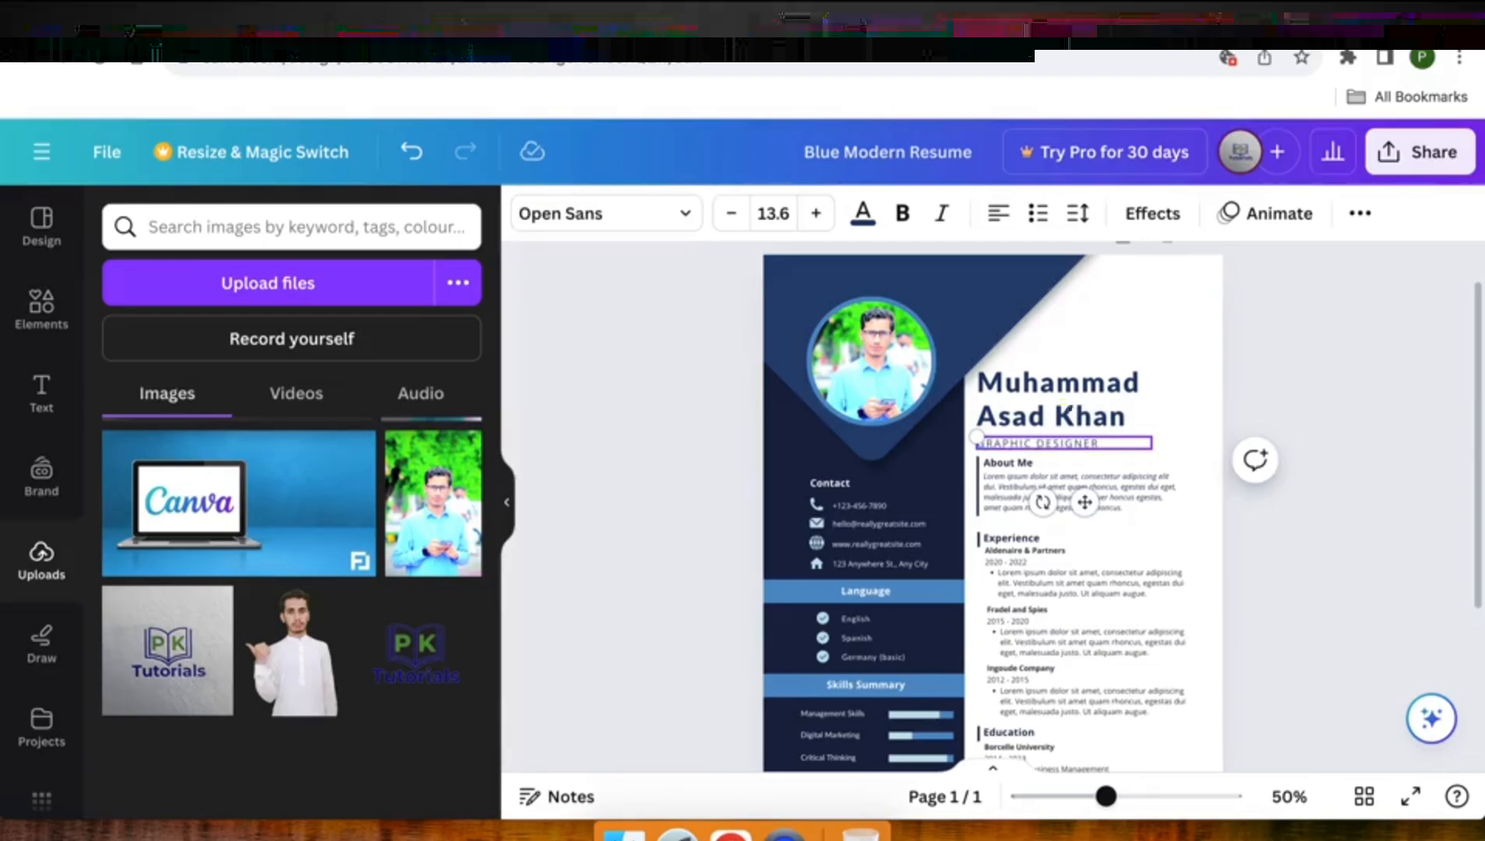